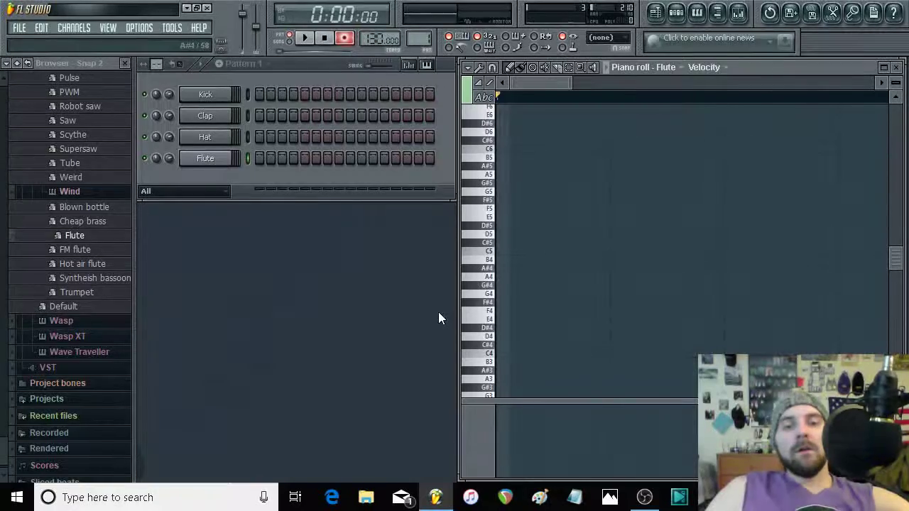
# Step: Turn off recording, load the Panner vocoder carrier preset in place of the Flute channel's sound, and close its plugin window
pyautogui.click(345, 38)
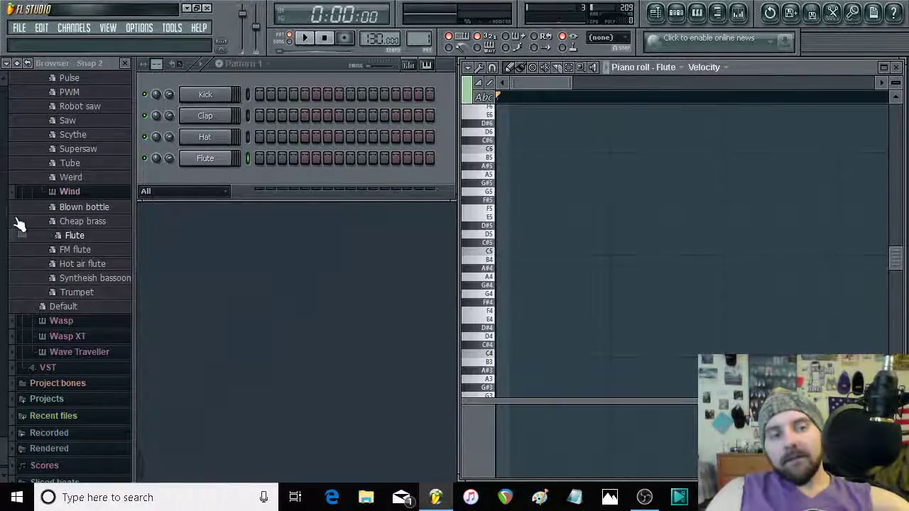
pyautogui.scroll(3, 7, 444)
pyautogui.scroll(3, 8, 446)
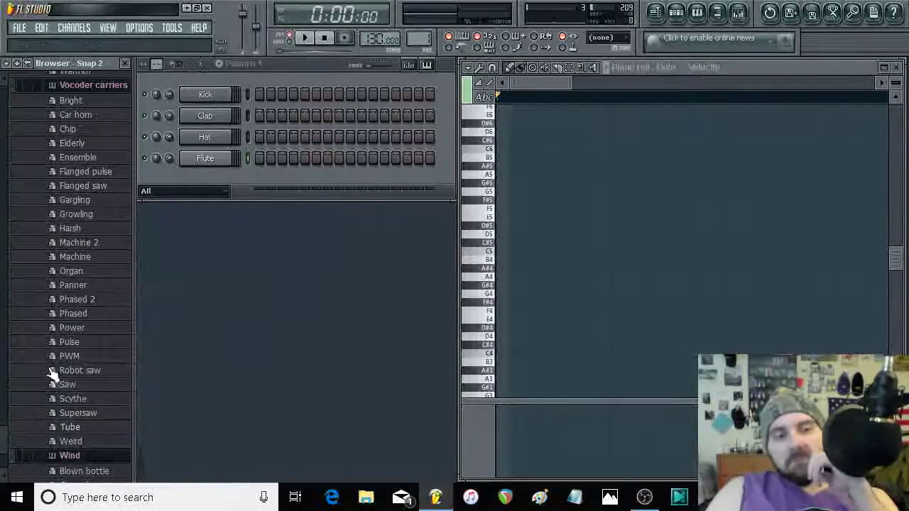
pyautogui.moveTo(74, 284); pyautogui.dragTo(208, 158)
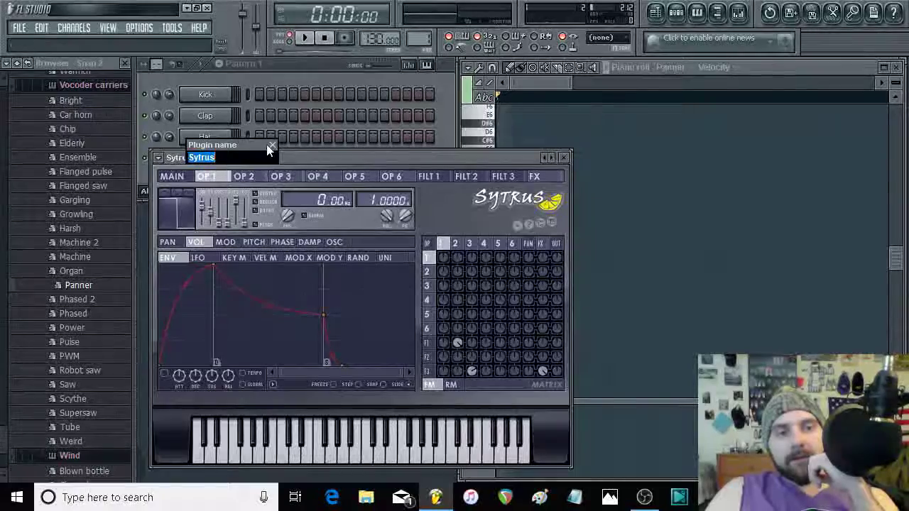
pyautogui.press('Return')
pyautogui.click(564, 157)
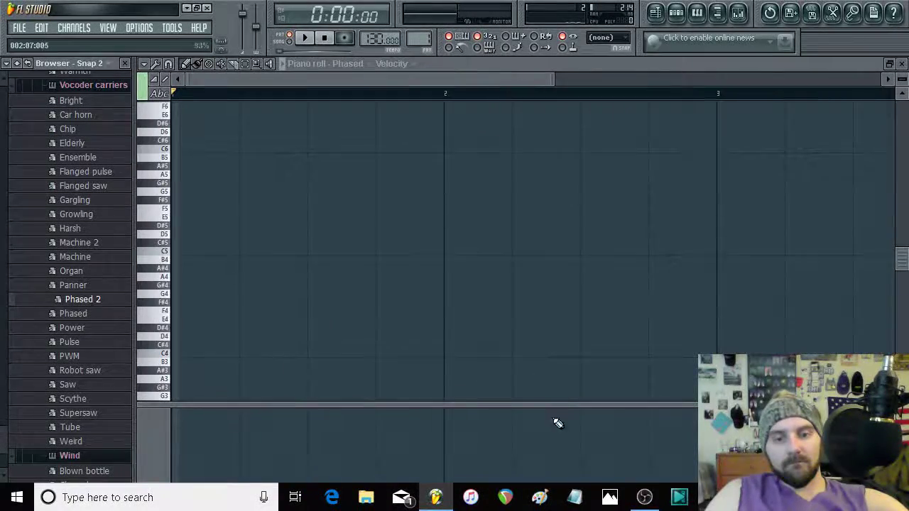
# Step: Try out the PWM, Robot saw and Gargling presets on the channel, sounding piano roll keys with each
pyautogui.moveTo(101, 355); pyautogui.dragTo(163, 332)
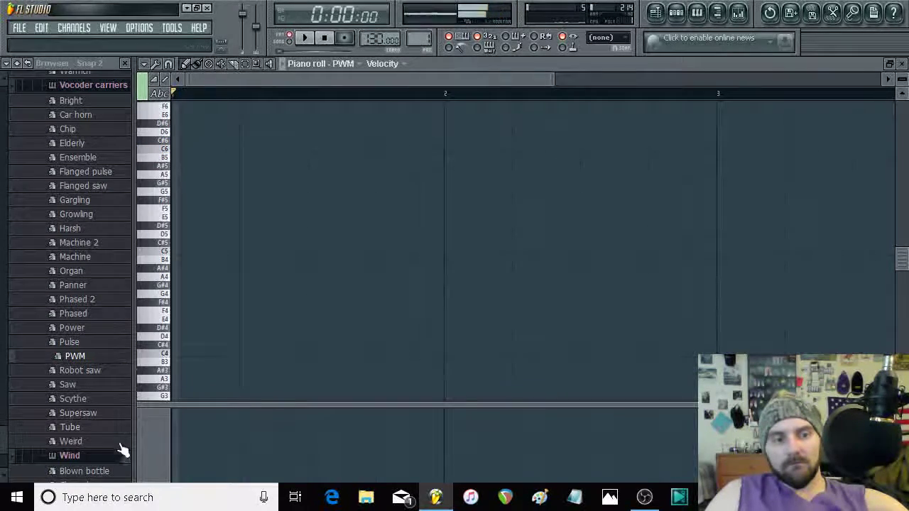
pyautogui.moveTo(79, 370); pyautogui.dragTo(158, 363)
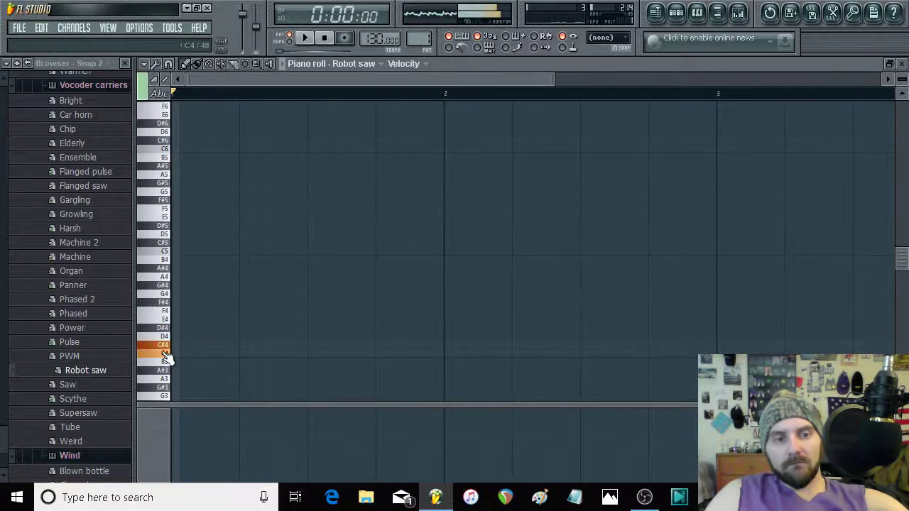
pyautogui.moveTo(88, 204); pyautogui.dragTo(162, 213)
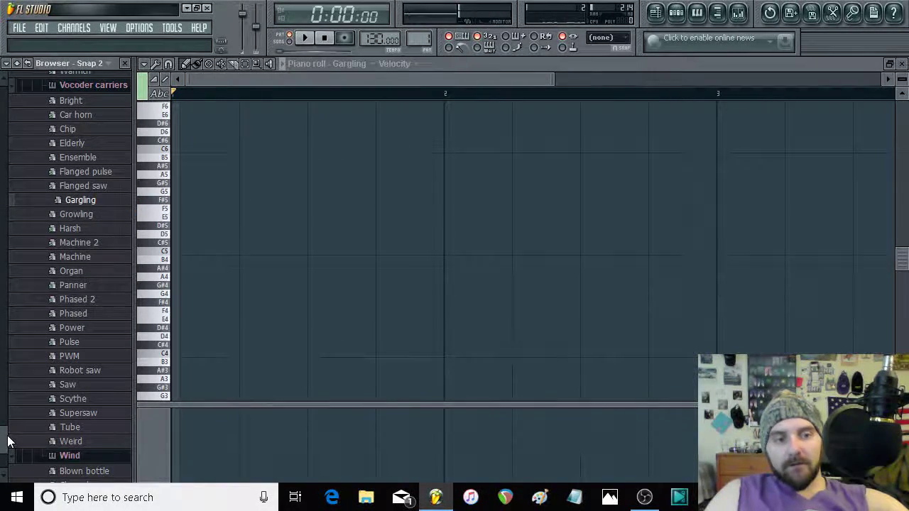
# Step: Load the Weird preset and place a one-beat B3 note at the start of bar 1, checking it by playback
pyautogui.scroll(-3, 7, 436)
pyautogui.moveTo(67, 374); pyautogui.dragTo(168, 361)
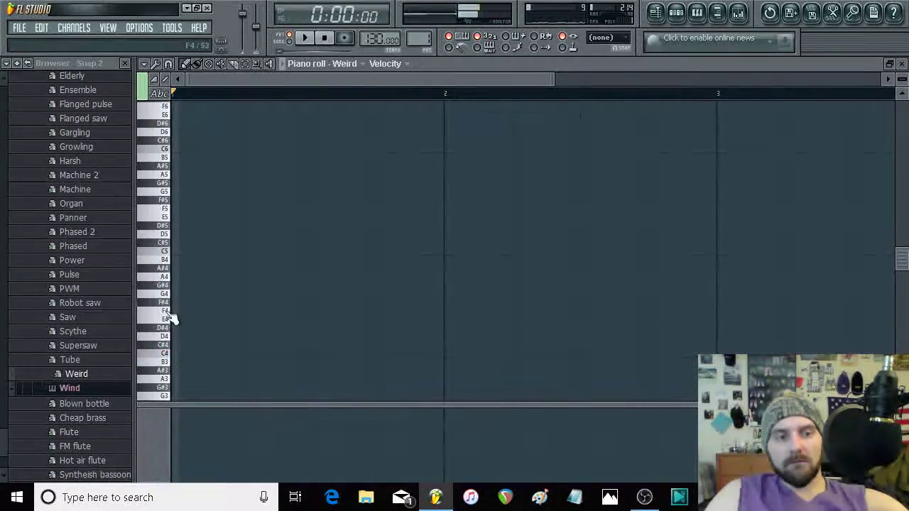
pyautogui.click(167, 363)
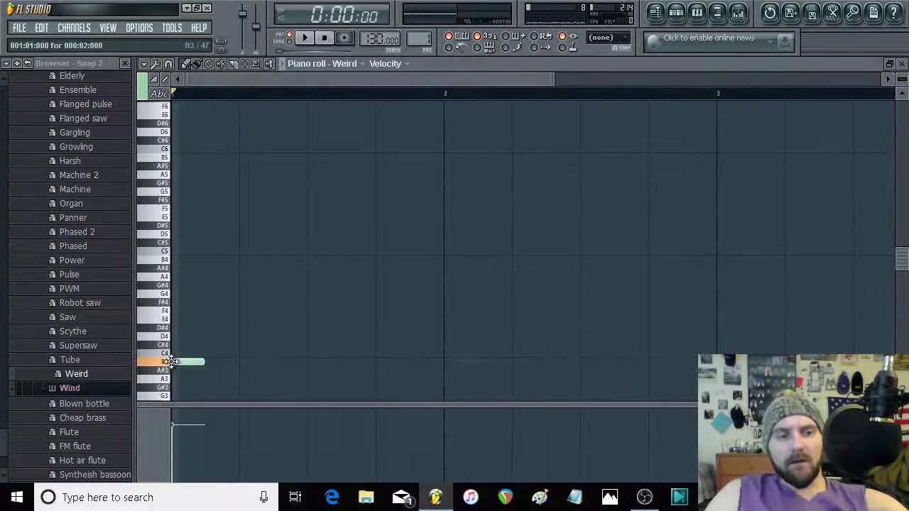
pyautogui.click(304, 39)
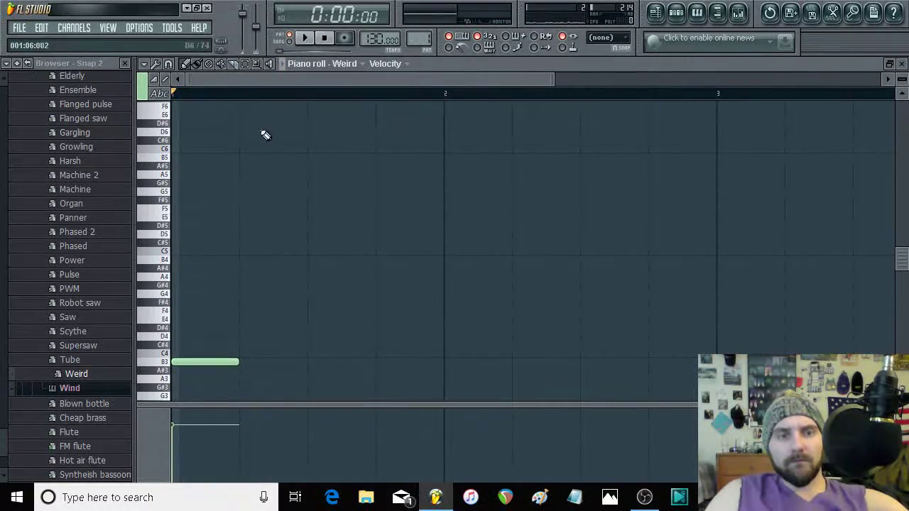
pyautogui.click(304, 39)
pyautogui.click(324, 38)
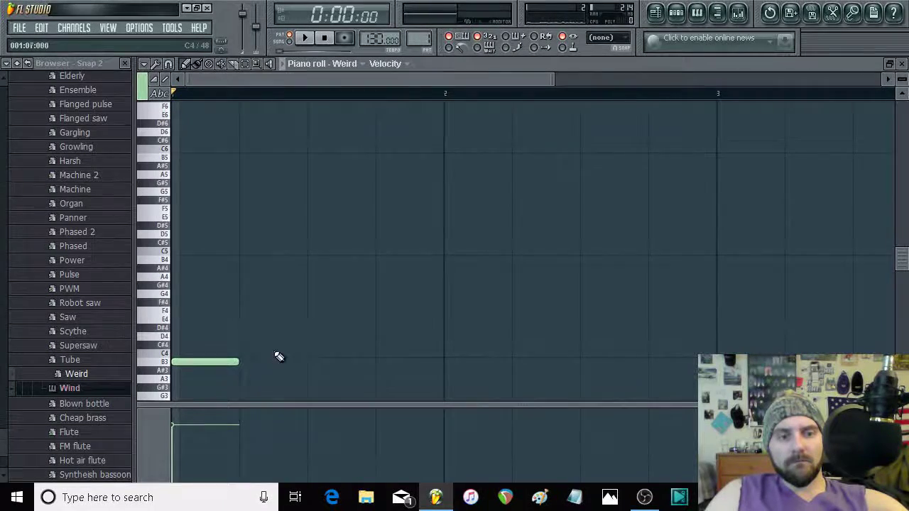
# Step: Add a one-beat C4 note and position it one and a half beats into bar 1, playing the pattern to check the timing
pyautogui.click(241, 353)
pyautogui.click(305, 38)
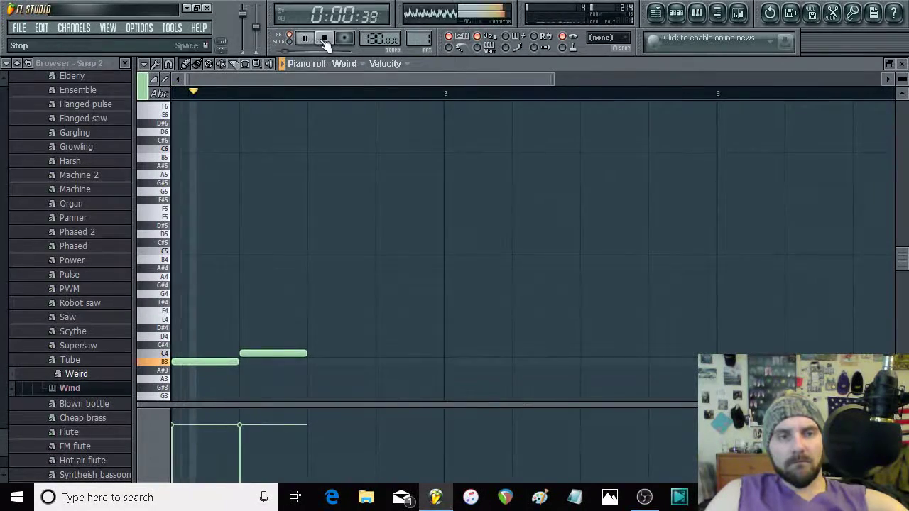
pyautogui.click(323, 38)
pyautogui.moveTo(272, 355); pyautogui.dragTo(341, 353)
pyautogui.click(305, 38)
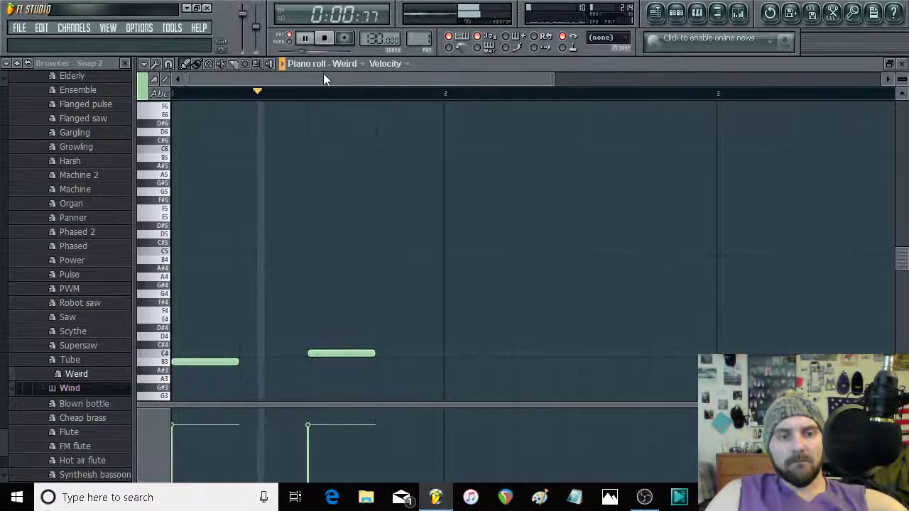
pyautogui.press('space')
pyautogui.moveTo(343, 352); pyautogui.dragTo(312, 356)
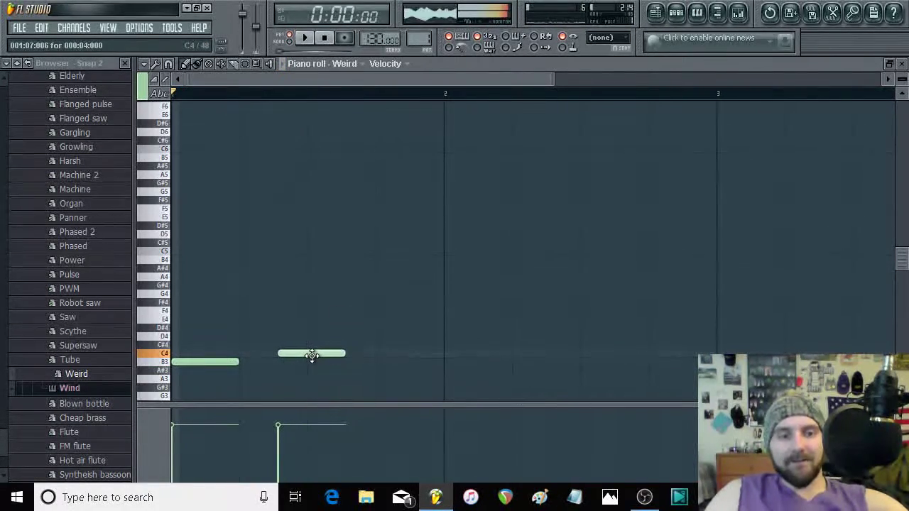
# Step: Try a one-beat B3 note on the fourth beat of bar 1, delete it and play the pattern
pyautogui.click(375, 362)
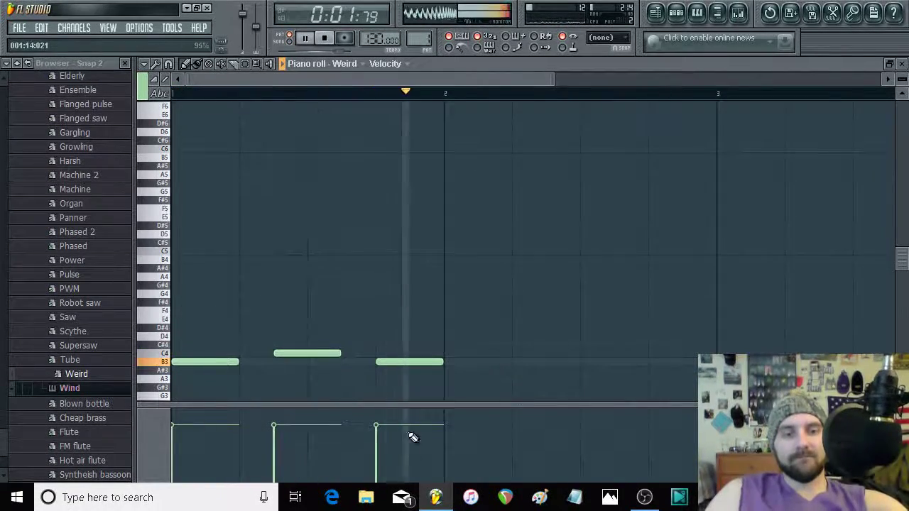
pyautogui.rightClick(409, 362)
pyautogui.press('space')
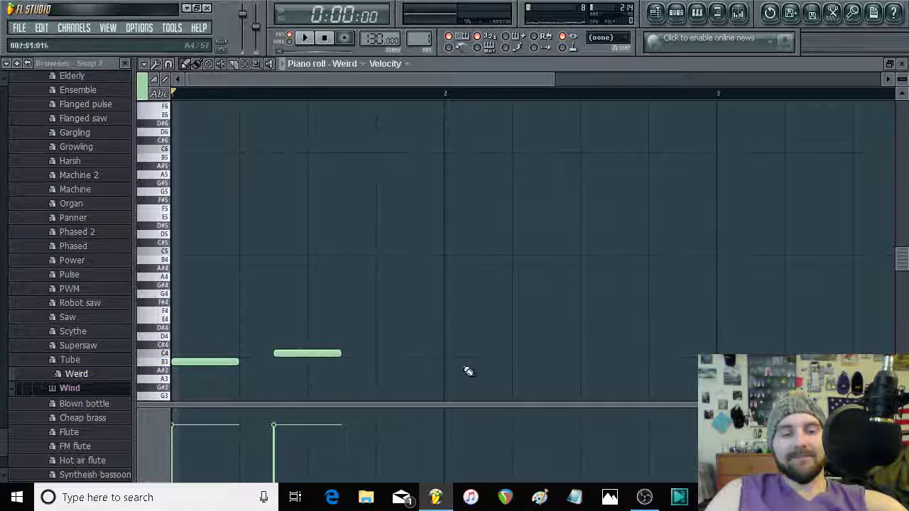
pyautogui.click(304, 39)
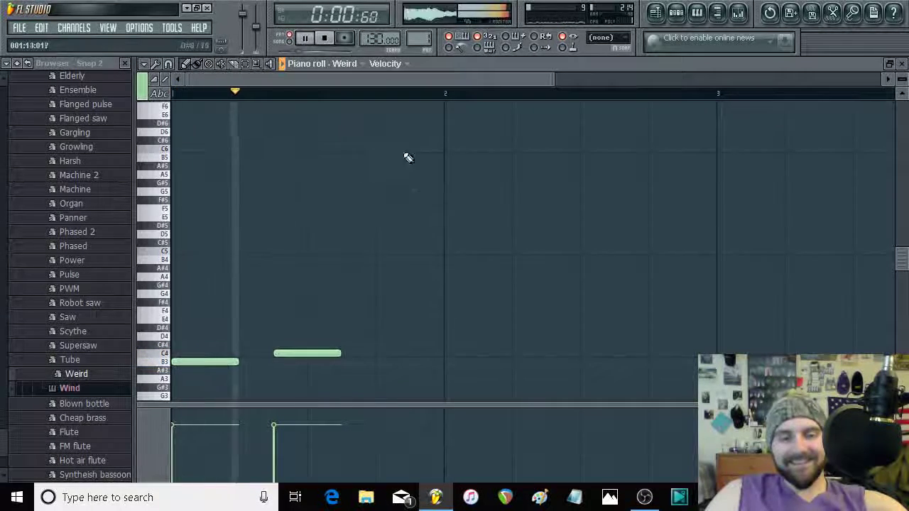
pyautogui.click(324, 39)
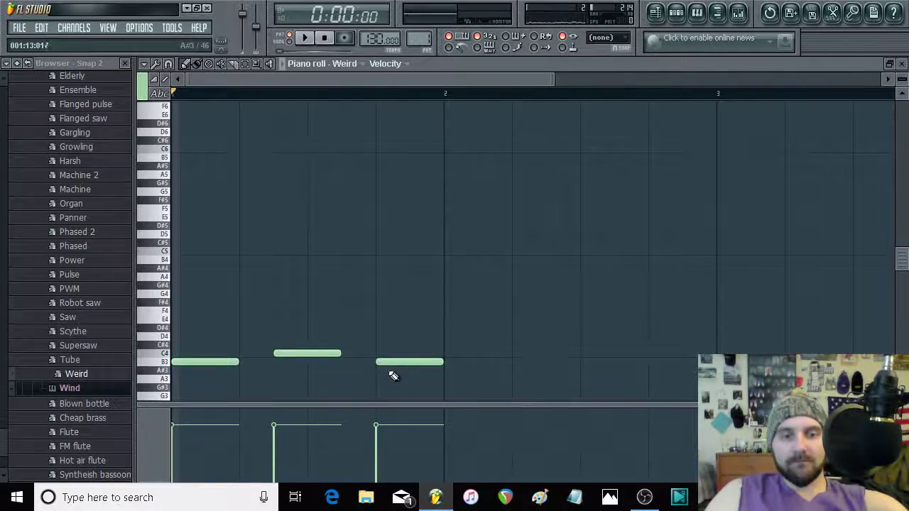
# Step: Place three consecutive half-beat B3 notes starting half a beat before bar 2, and play the pattern
pyautogui.moveTo(394, 362); pyautogui.dragTo(428, 361)
pyautogui.click(473, 363)
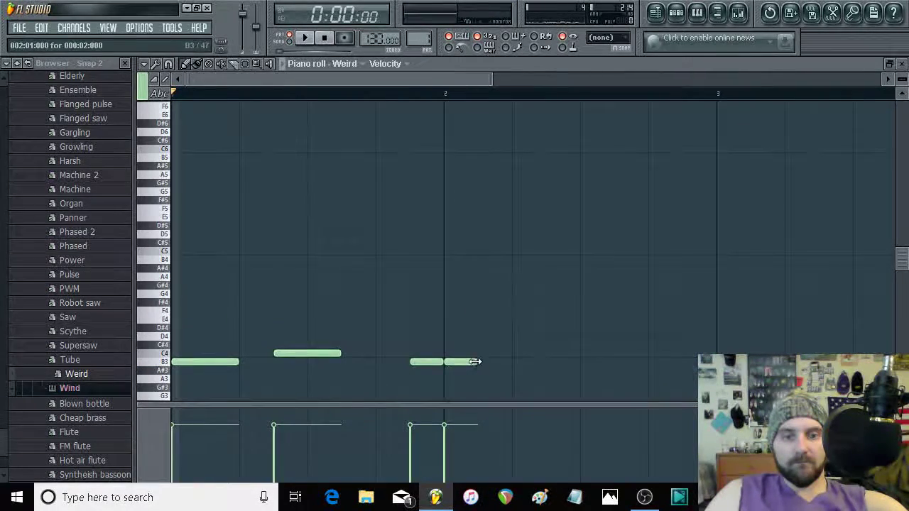
pyautogui.moveTo(504, 362); pyautogui.dragTo(511, 362)
pyautogui.press('space')
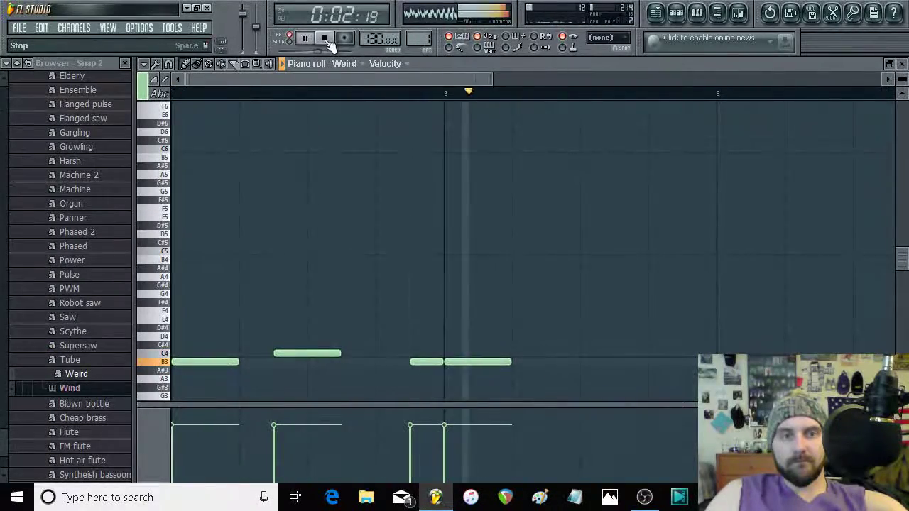
pyautogui.click(324, 38)
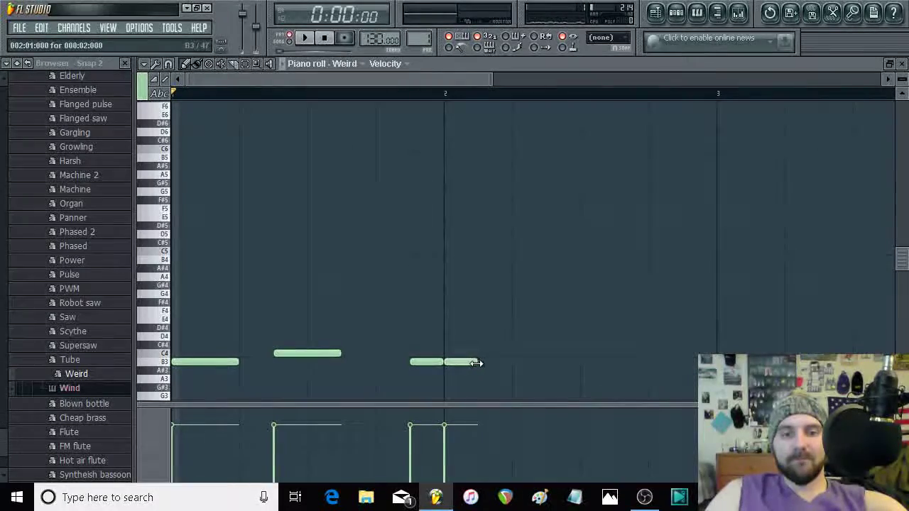
pyautogui.click(487, 362)
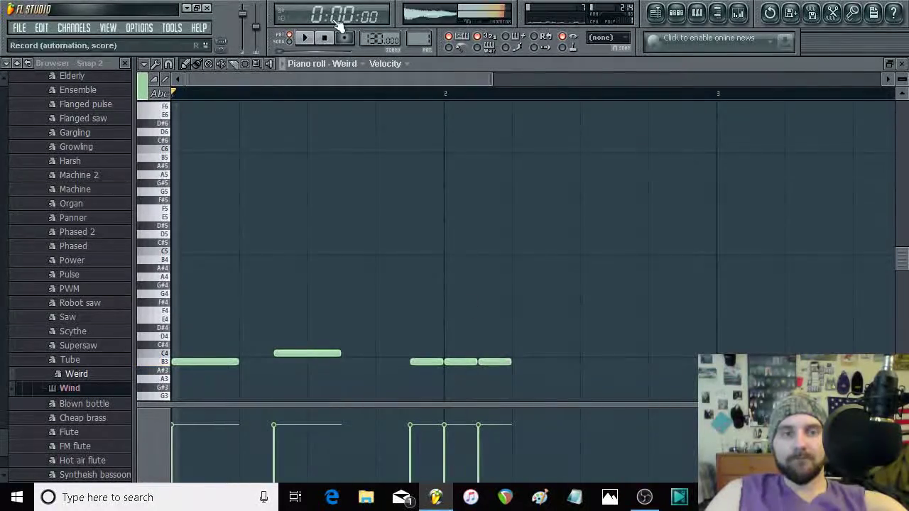
pyautogui.click(315, 39)
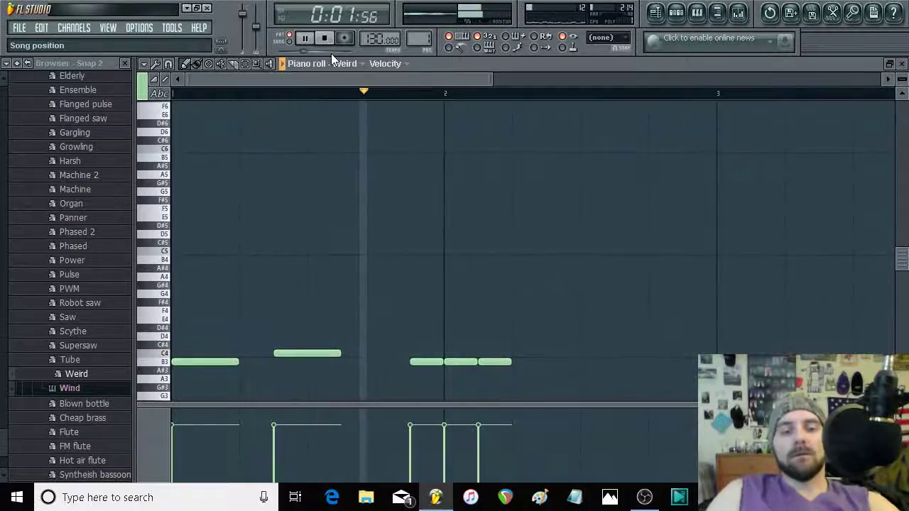
pyautogui.click(324, 38)
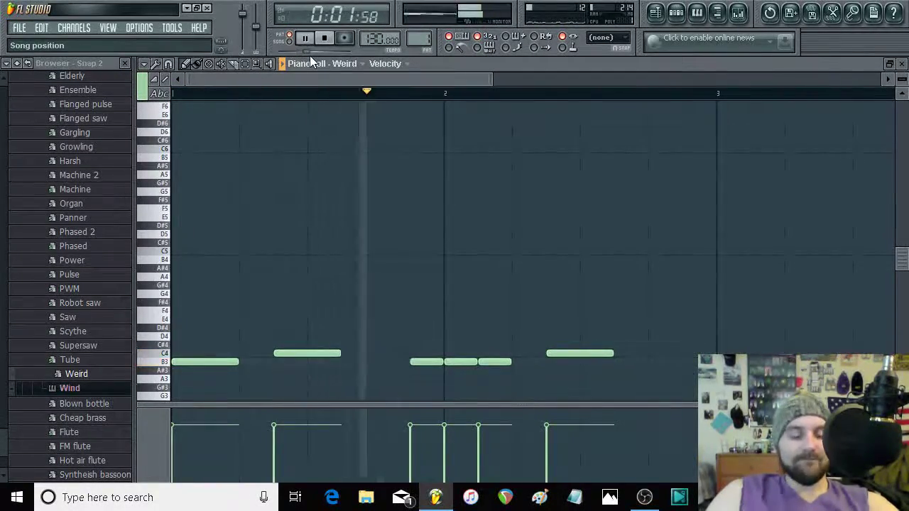
# Step: Try a one-beat C4 note one and a half beats into bar 2 and play the pattern
pyautogui.click(325, 38)
pyautogui.click(325, 38)
pyautogui.rightClick(564, 352)
pyautogui.click(555, 353)
pyautogui.moveTo(547, 355); pyautogui.dragTo(551, 355)
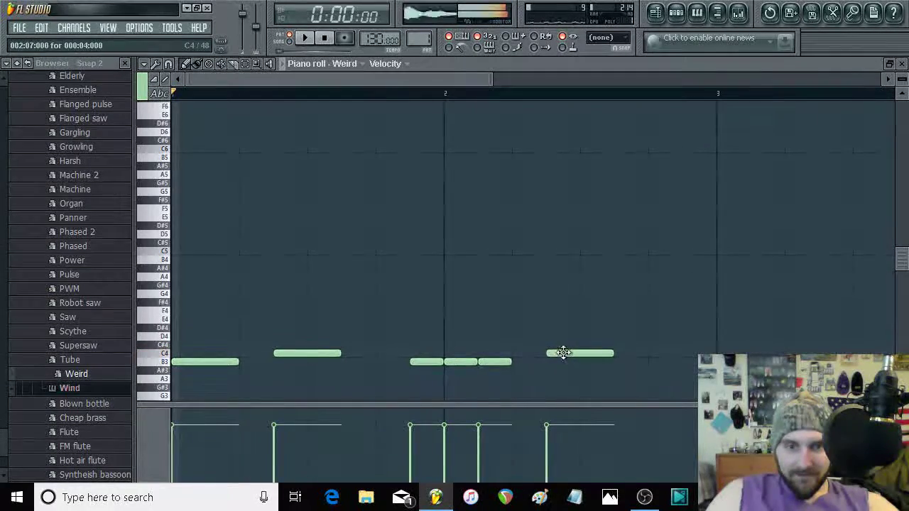
pyautogui.click(310, 39)
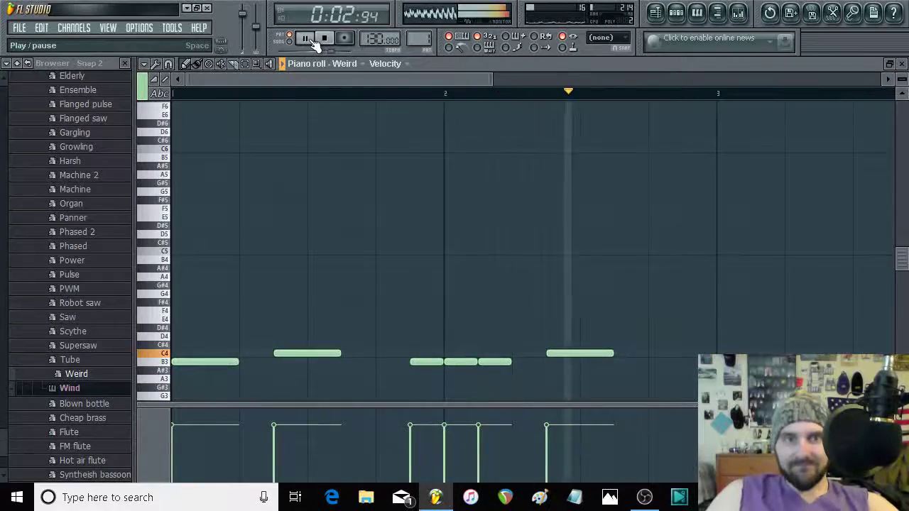
pyautogui.press('space')
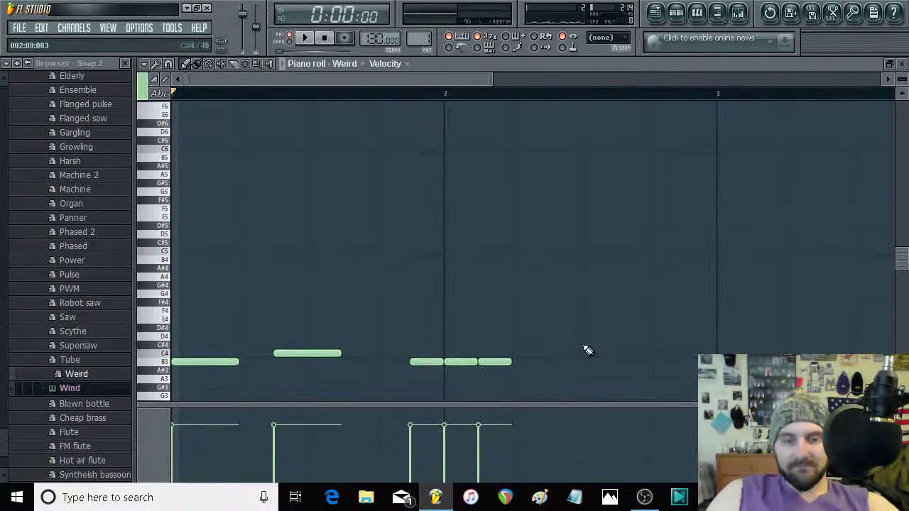
# Step: Try a one-beat B3 note followed by a one-beat C4 note in the second half of bar 2, and play the result
pyautogui.click(548, 364)
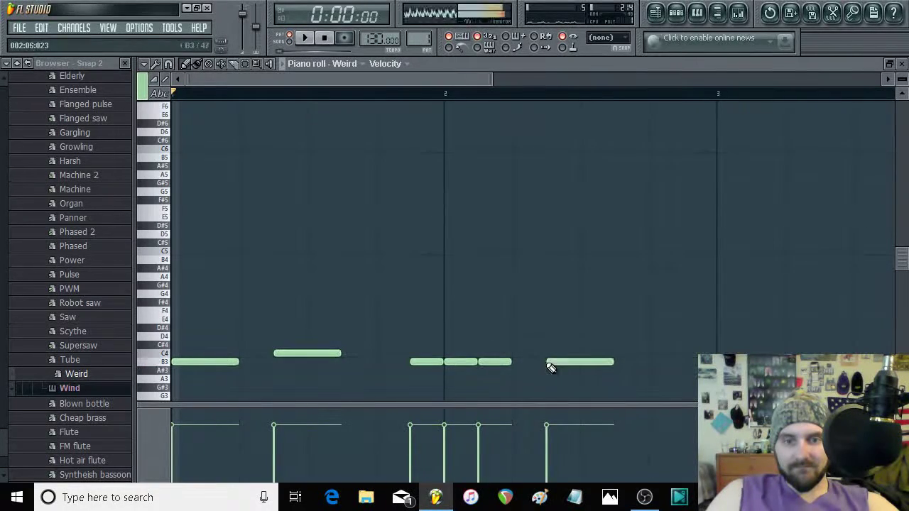
pyautogui.click(637, 353)
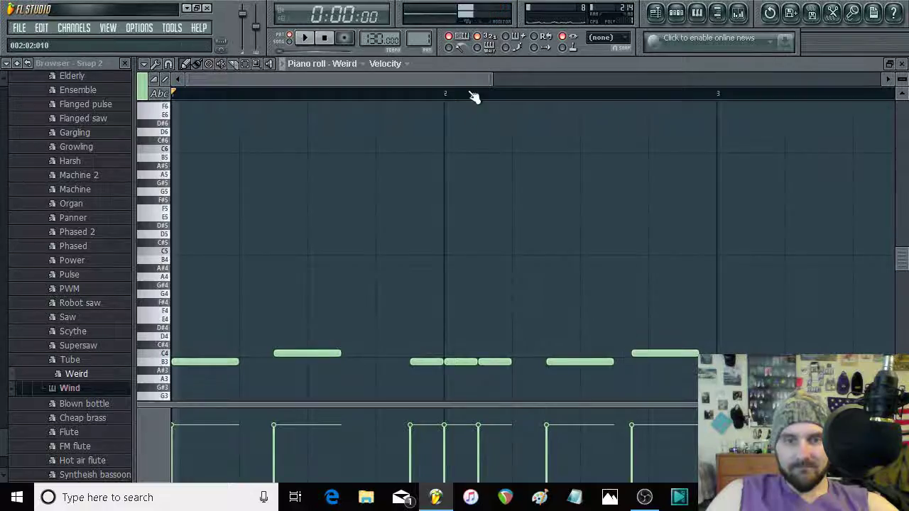
pyautogui.click(318, 45)
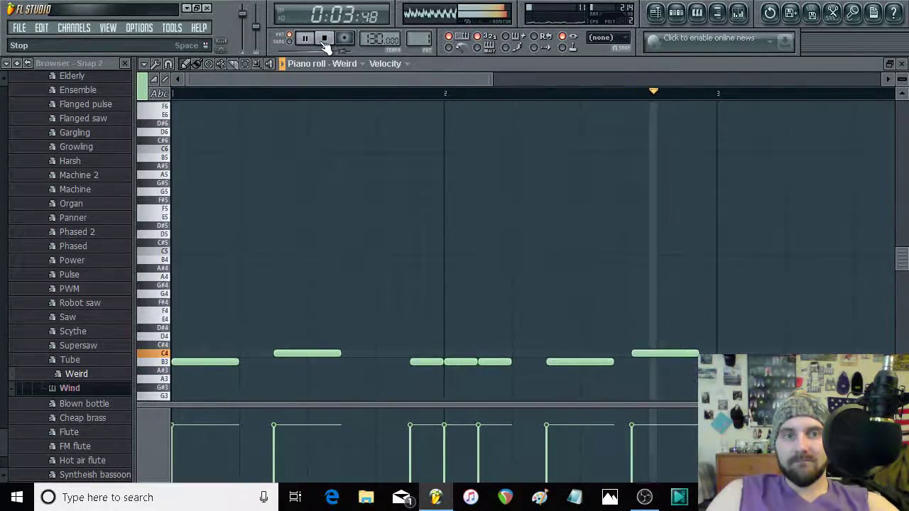
pyautogui.press('space')
# Step: Delete all the notes in bar 2 and play the remaining three-note phrase
pyautogui.rightClick(653, 352)
pyautogui.rightClick(578, 361)
pyautogui.rightClick(506, 362)
pyautogui.rightClick(463, 362)
pyautogui.click(316, 38)
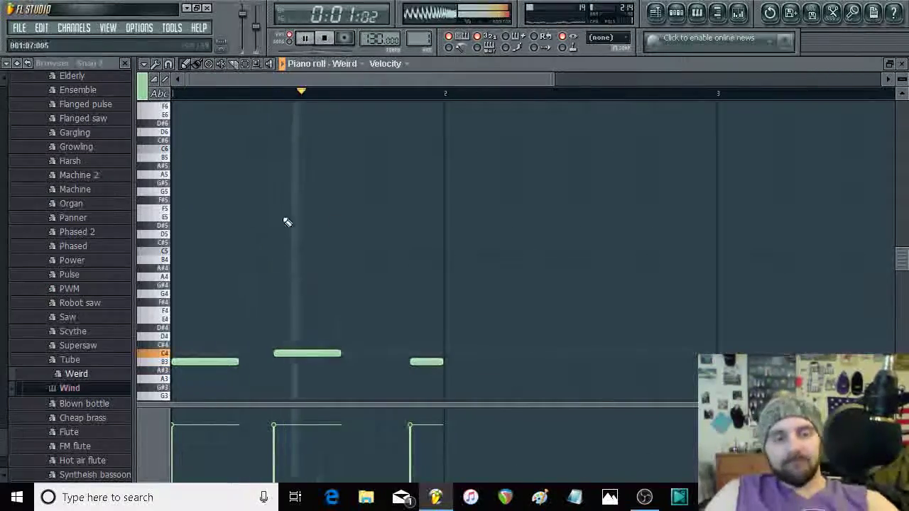
pyautogui.press('space')
# Step: Copy the three-note phrase from bar 1 to the start of bar 2 and play both bars
pyautogui.moveTo(189, 314); pyautogui.dragTo(433, 381)
pyautogui.moveTo(210, 362); pyautogui.dragTo(469, 365)
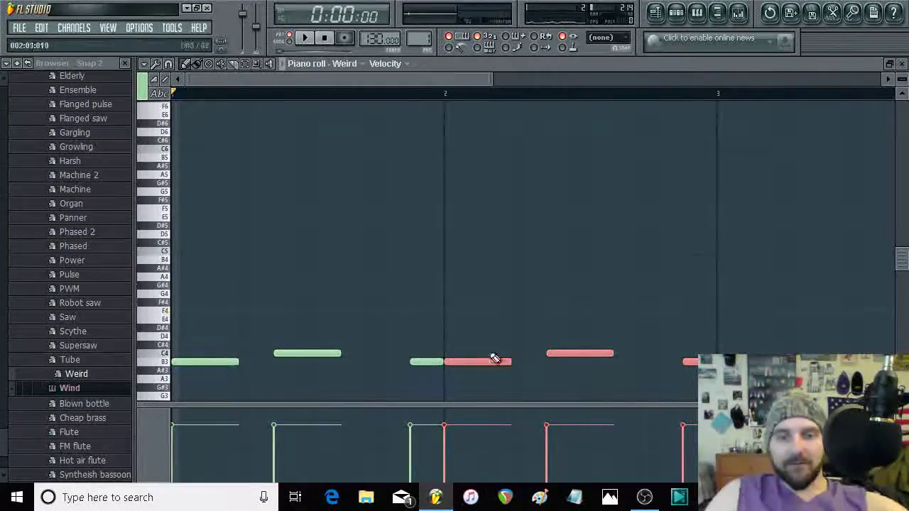
pyautogui.click(302, 39)
pyautogui.moveTo(490, 80); pyautogui.dragTo(738, 83)
pyautogui.click(325, 40)
# Step: Duplicate the two-bar phrase into bars 3 and 4, and replace the C4 note in bar 3 with an E4 note
pyautogui.moveTo(174, 325); pyautogui.dragTo(482, 386)
pyautogui.moveTo(184, 362); pyautogui.dragTo(488, 358)
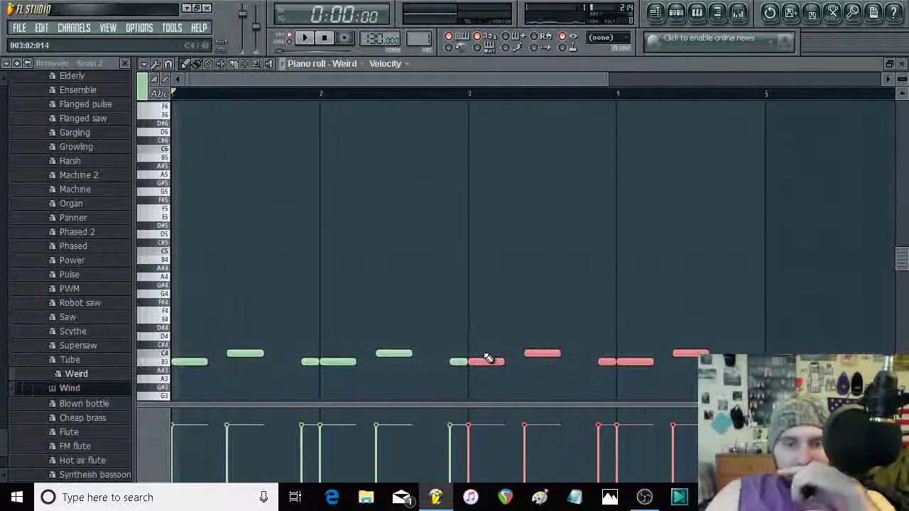
pyautogui.moveTo(546, 353); pyautogui.dragTo(530, 319)
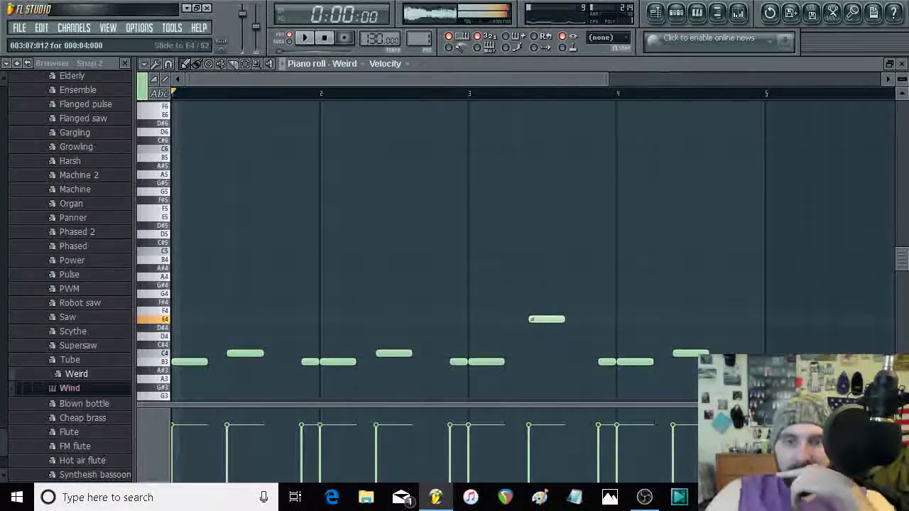
pyautogui.rightClick(532, 320)
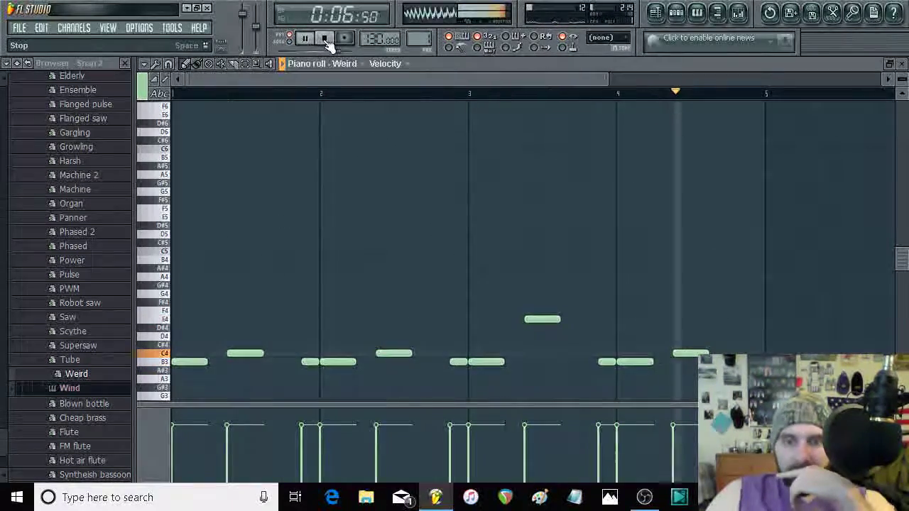
# Step: Stop playback and replace the short B3 note at the end of bar 3 with a short A4 note
pyautogui.click(325, 39)
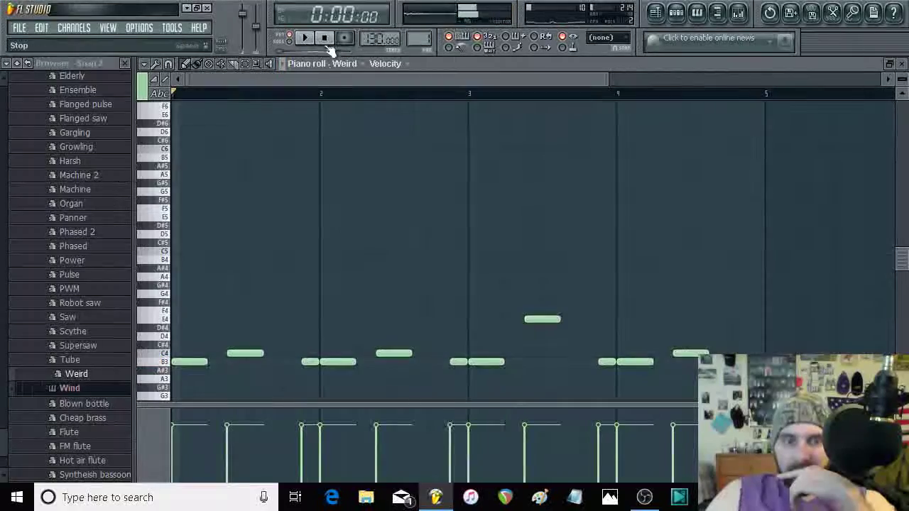
pyautogui.click(598, 278)
pyautogui.moveTo(622, 277); pyautogui.dragTo(618, 297)
pyautogui.rightClick(609, 364)
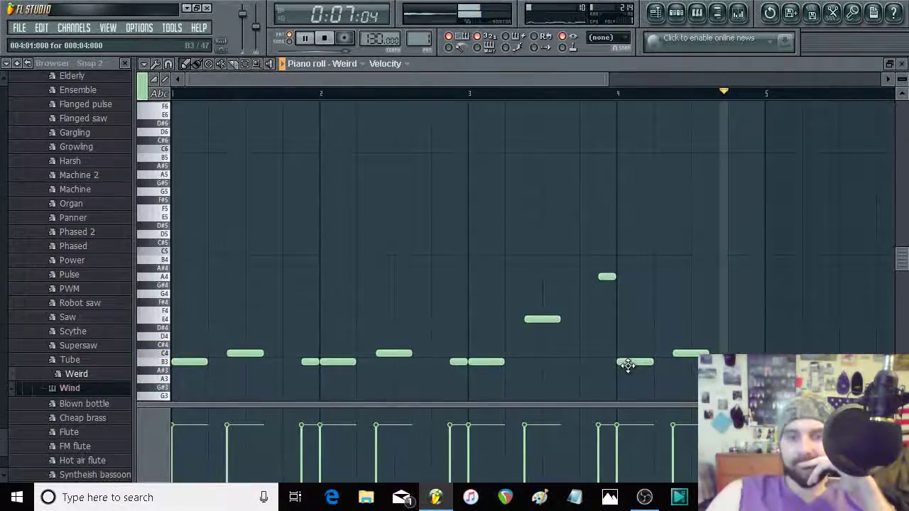
# Step: Rework bar 4 with a G#4 note at its start, an E4 note in the middle and a short D4 note at its end
pyautogui.moveTo(629, 364); pyautogui.dragTo(627, 386)
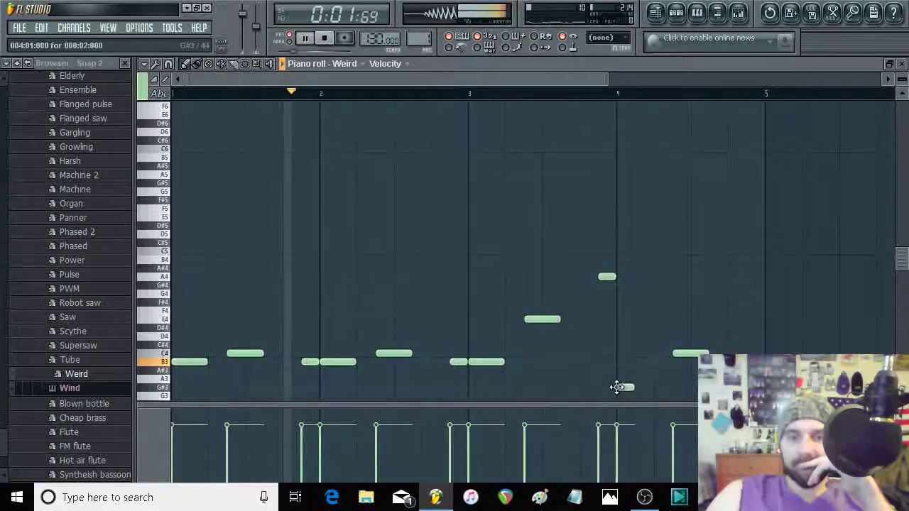
pyautogui.moveTo(646, 387); pyautogui.dragTo(641, 378)
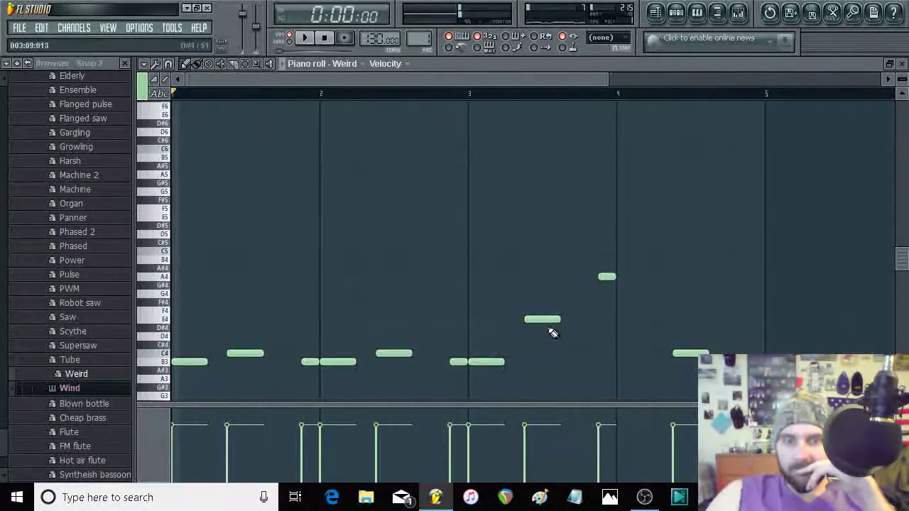
pyautogui.click(603, 276)
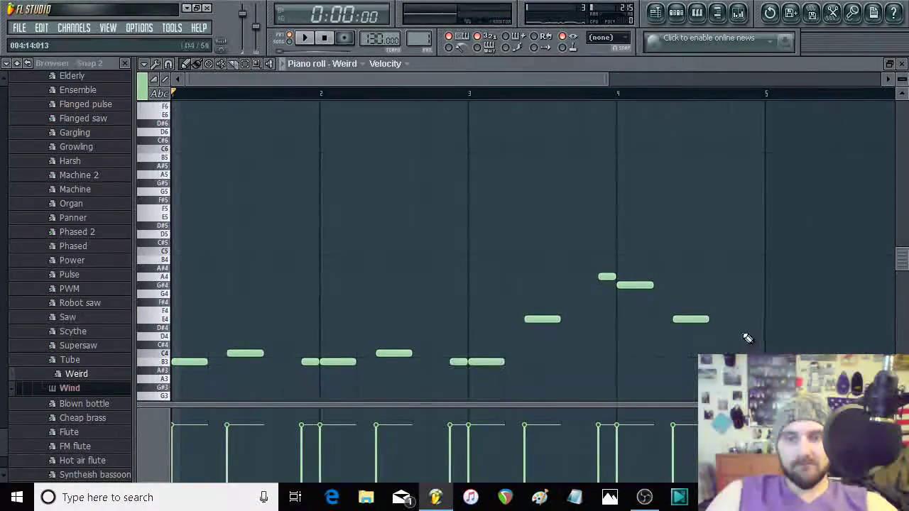
pyautogui.moveTo(740, 328); pyautogui.dragTo(734, 338)
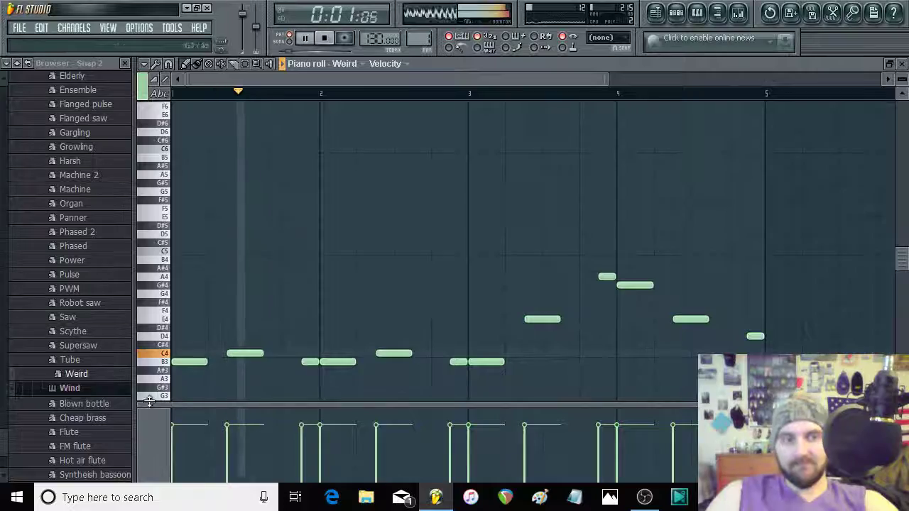
# Step: Browse to the Vintage drum samples and audition VT_BD and VT_BD_2 over the melody
pyautogui.scroll(-5, 5, 367)
pyautogui.moveTo(5, 367); pyautogui.dragTo(3, 187)
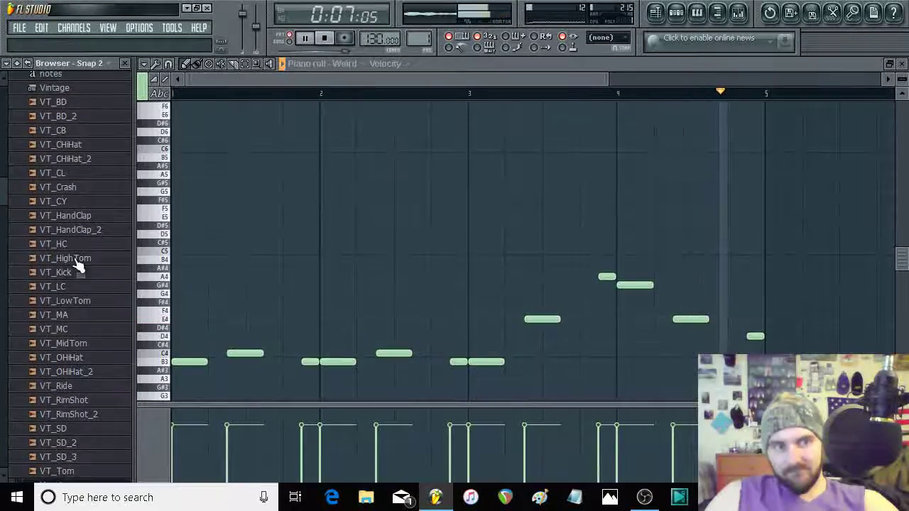
pyautogui.click(61, 116)
pyautogui.click(59, 103)
pyautogui.click(63, 116)
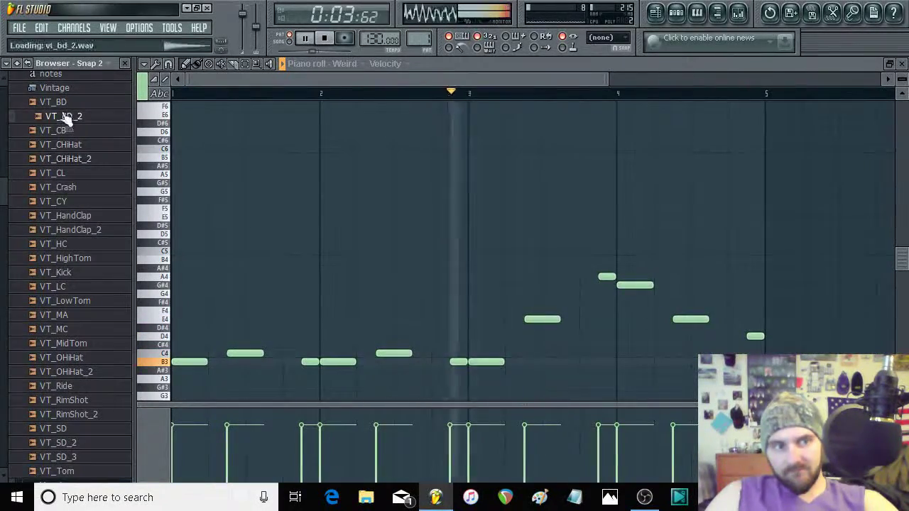
# Step: Browse to the HipHop samples and audition HIP_Kick_6, HIP_Kick_7 and HIP_Kick_8
pyautogui.moveTo(7, 203); pyautogui.dragTo(3, 179)
pyautogui.click(65, 190)
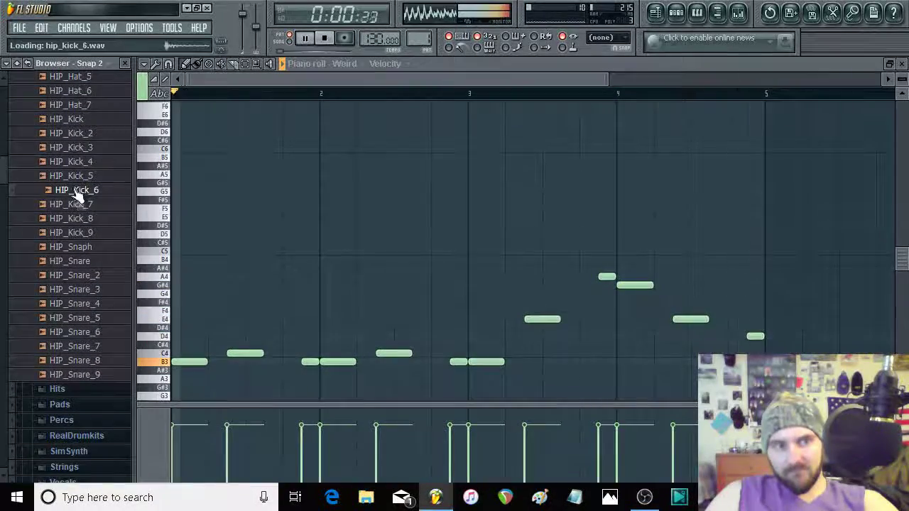
pyautogui.click(76, 204)
pyautogui.click(77, 218)
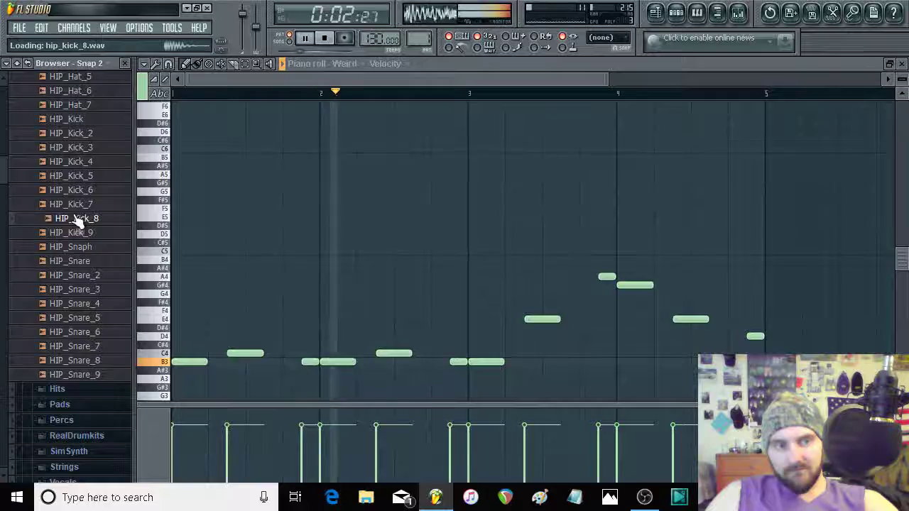
# Step: Close the piano roll and the Sytrus window, and load HIP_Kick_8 onto the Hat channel
pyautogui.moveTo(77, 220); pyautogui.dragTo(108, 219)
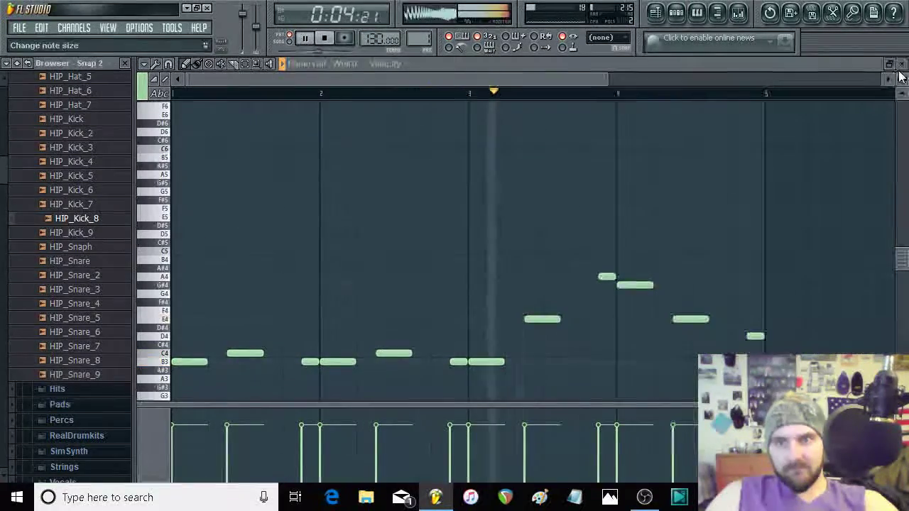
pyautogui.click(142, 246)
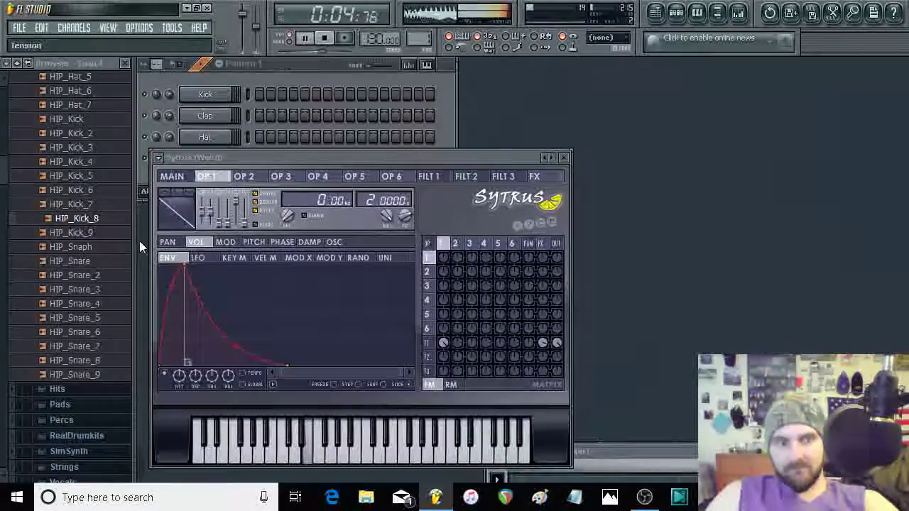
pyautogui.click(564, 157)
pyautogui.moveTo(105, 218); pyautogui.dragTo(107, 221)
pyautogui.moveTo(195, 141); pyautogui.dragTo(205, 139)
# Step: Load HIP_Snare_2 onto the Clap channel and HIP_Hat onto the Kick channel
pyautogui.rightClick(205, 139)
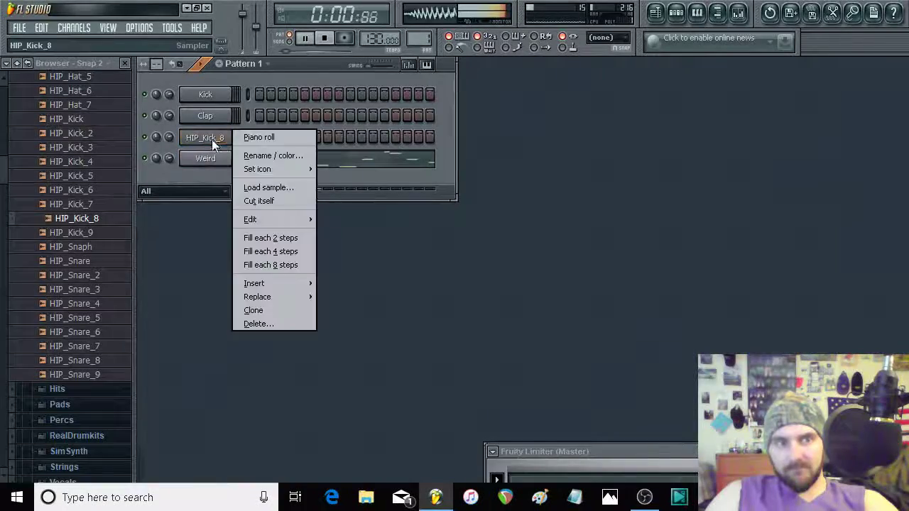
pyautogui.click(245, 138)
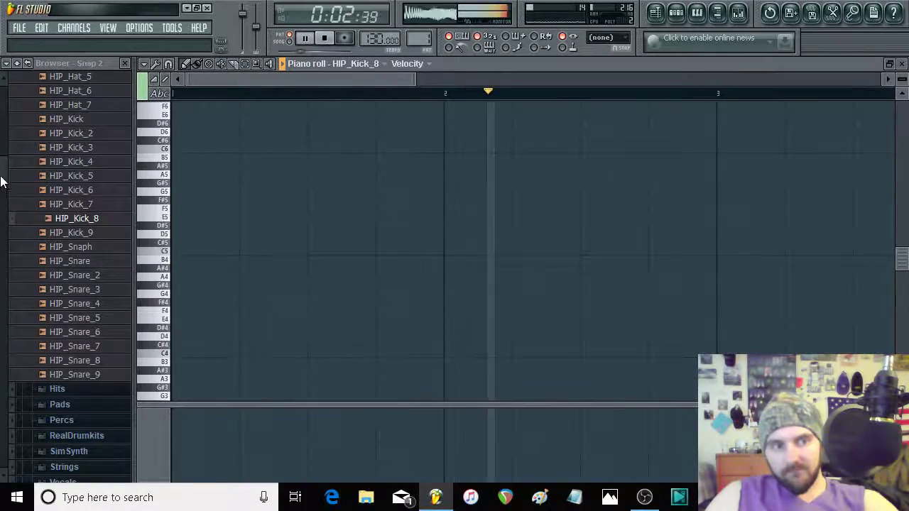
pyautogui.click(79, 275)
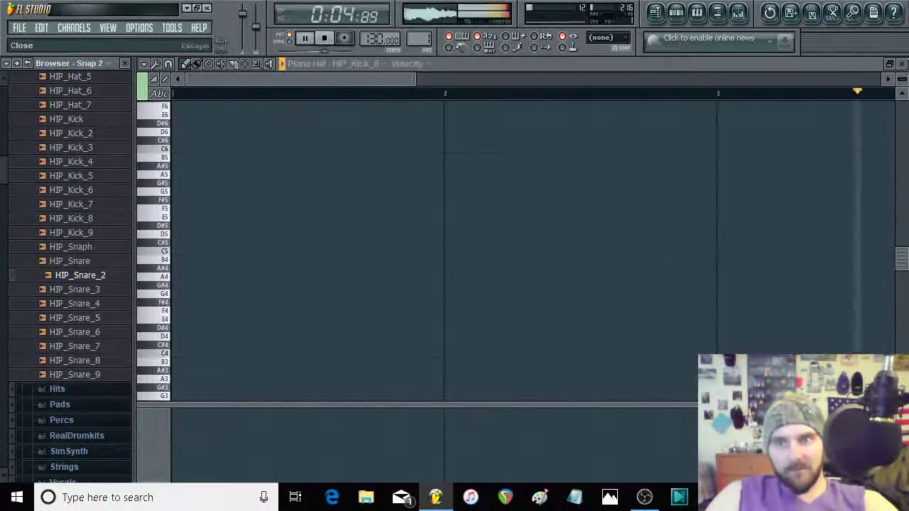
pyautogui.click(901, 63)
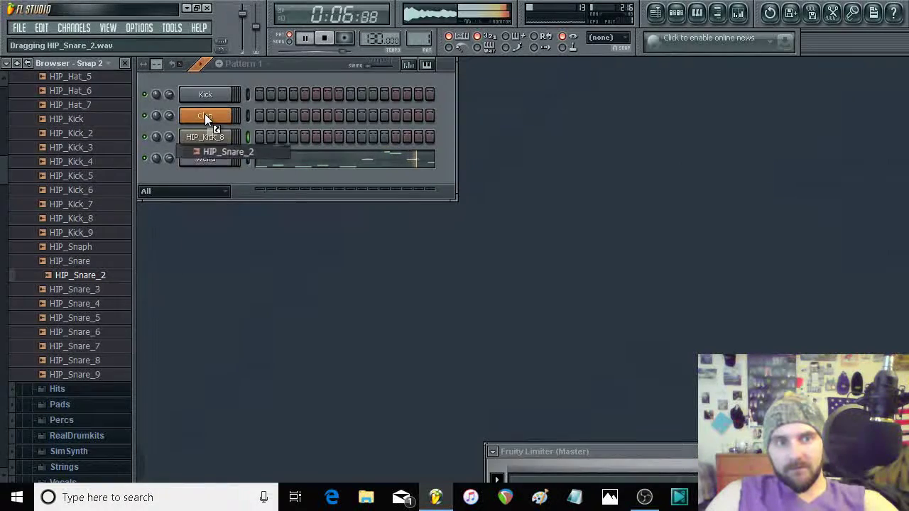
pyautogui.moveTo(204, 116); pyautogui.dragTo(205, 116)
pyautogui.scroll(6, 3, 186)
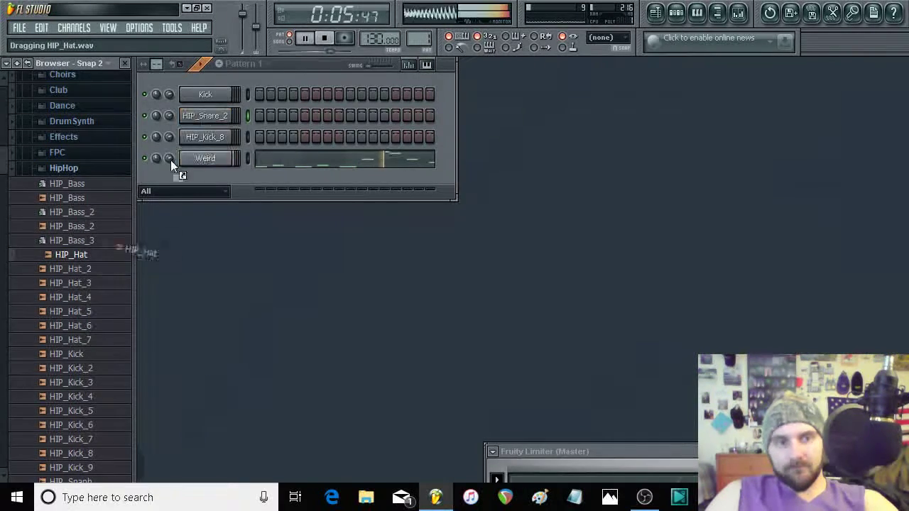
# Step: Place a C5 note on beat 3 of bar 1 in the HIP_Snare_2 piano roll
pyautogui.rightClick(219, 117)
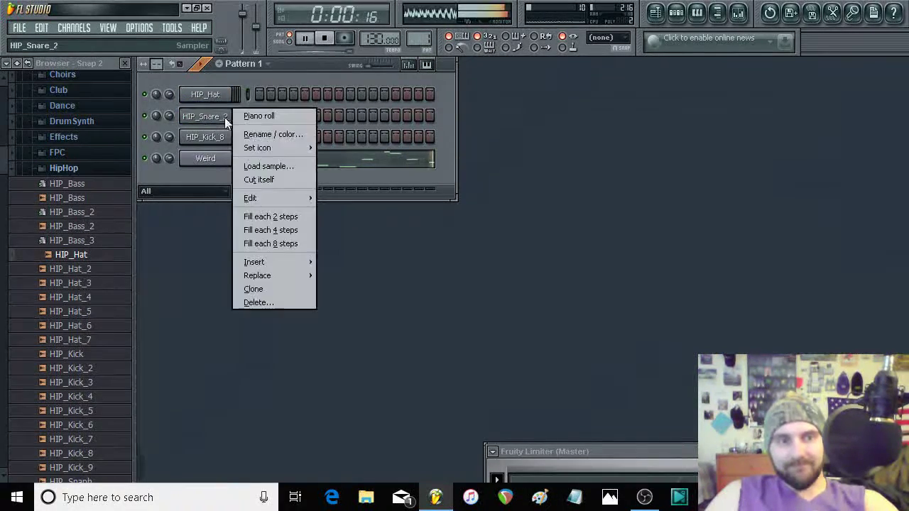
pyautogui.click(264, 115)
pyautogui.click(316, 251)
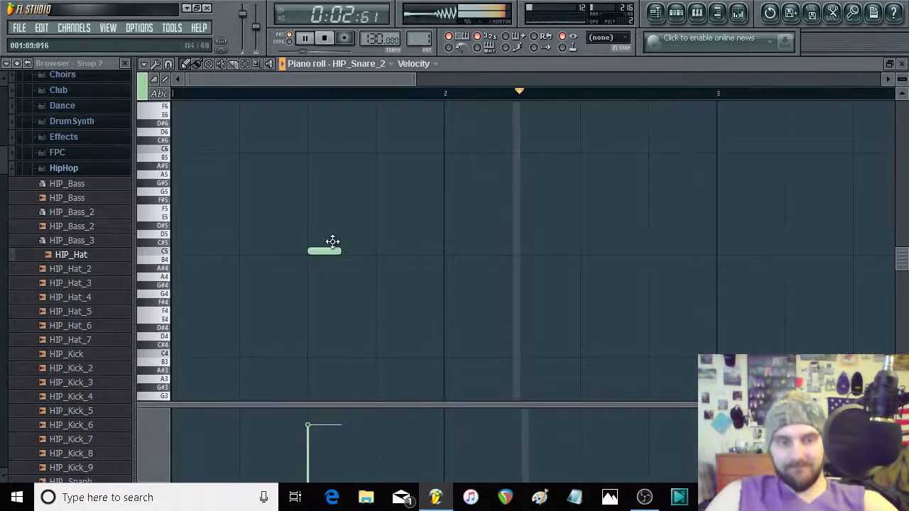
# Step: Add two adjacent short C5 snare notes from beat 2 of bar 2 and one just after beat 3, and play the pattern
pyautogui.click(323, 38)
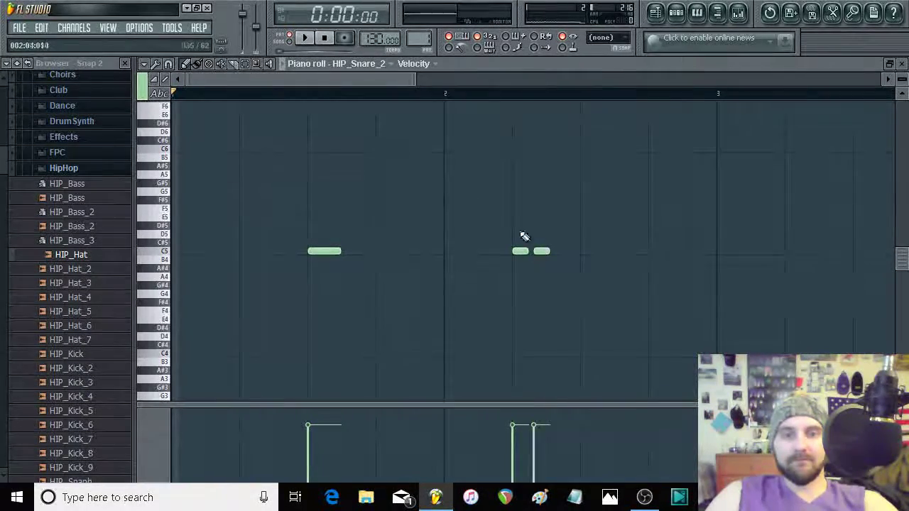
pyautogui.click(315, 38)
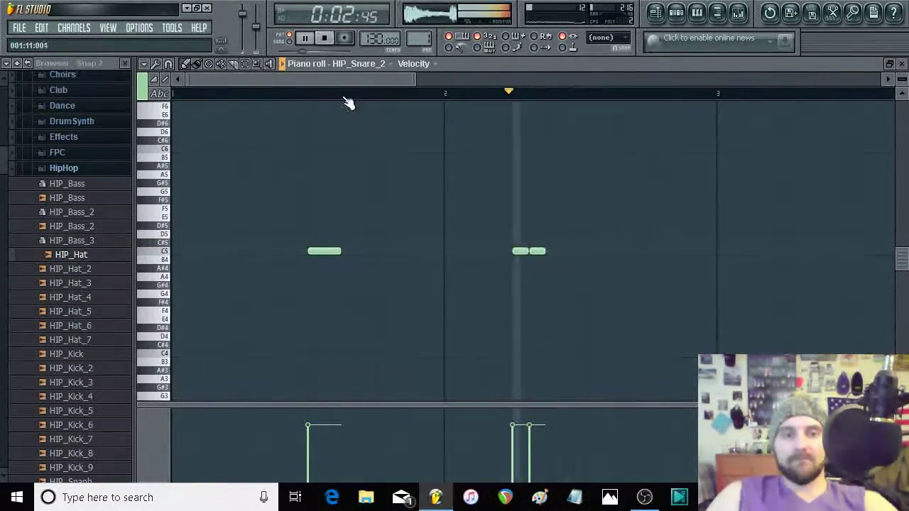
pyautogui.click(324, 38)
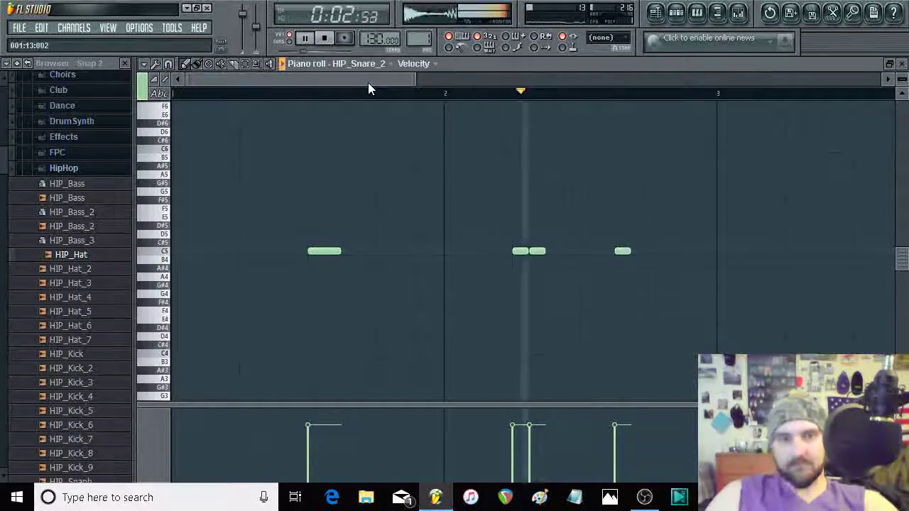
pyautogui.moveTo(372, 83); pyautogui.dragTo(412, 95)
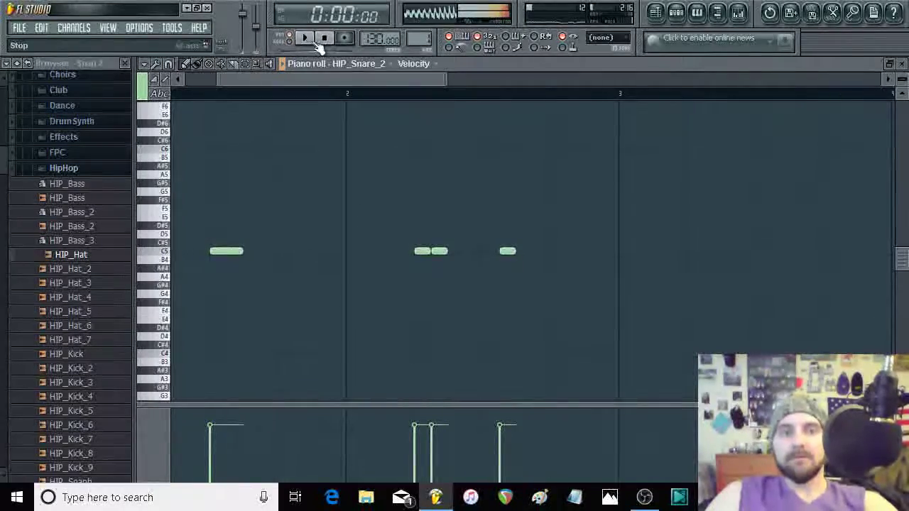
pyautogui.moveTo(362, 82); pyautogui.dragTo(267, 79)
# Step: Copy the two-bar snare pattern into bars 3 and 4
pyautogui.moveTo(211, 203); pyautogui.dragTo(689, 343)
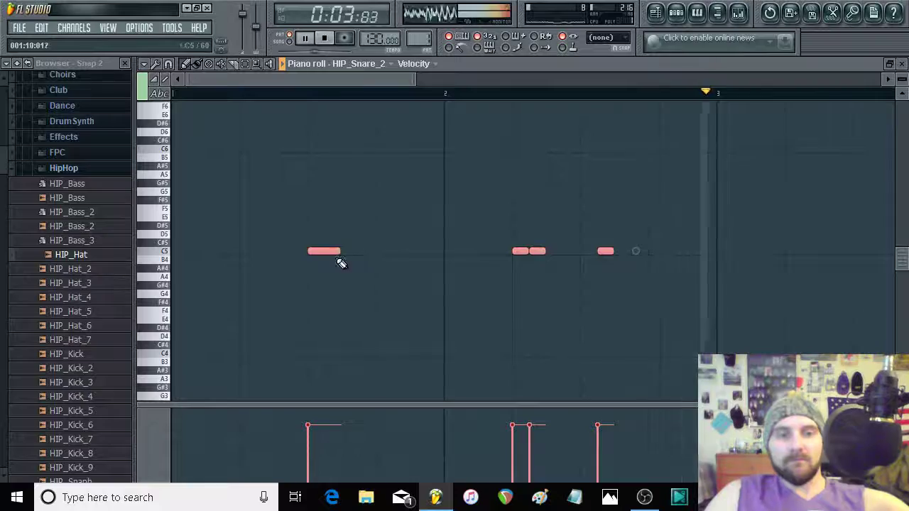
pyautogui.click(862, 239)
pyautogui.moveTo(862, 239); pyautogui.dragTo(741, 252)
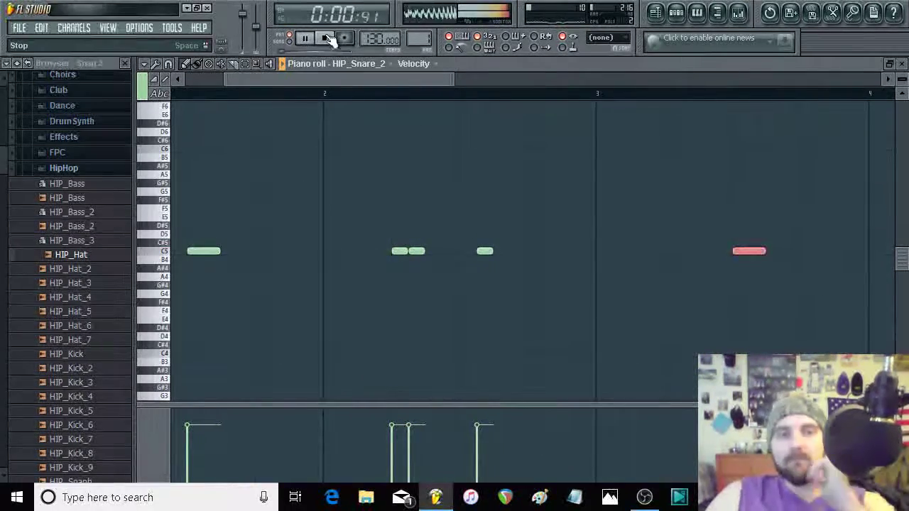
# Step: Extend the snare in the second half of bar 4 to four adjacent short C5 notes plus a separate one, and close the piano roll
pyautogui.moveTo(361, 94); pyautogui.dragTo(516, 90)
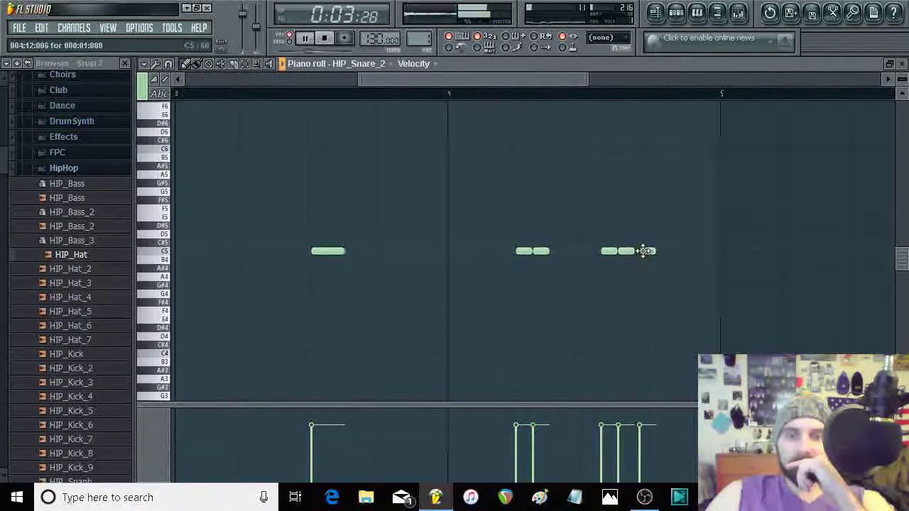
pyautogui.click(657, 251)
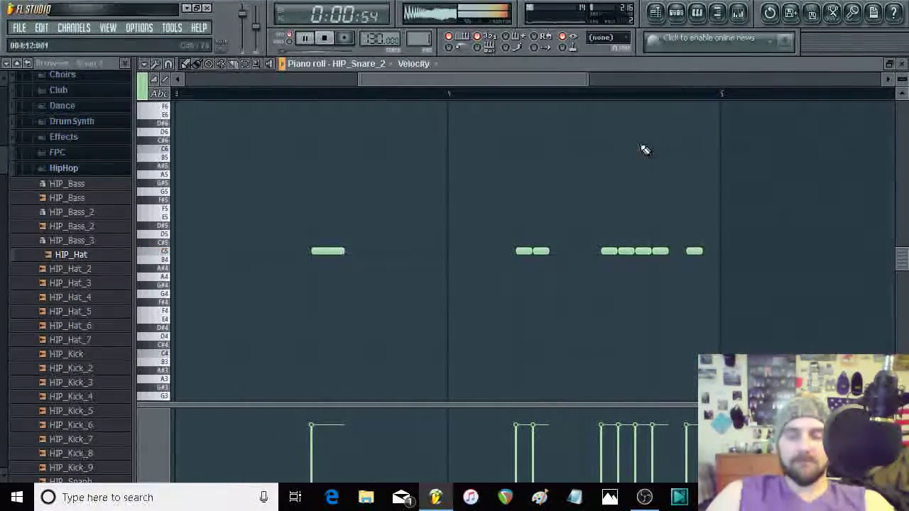
pyautogui.click(902, 65)
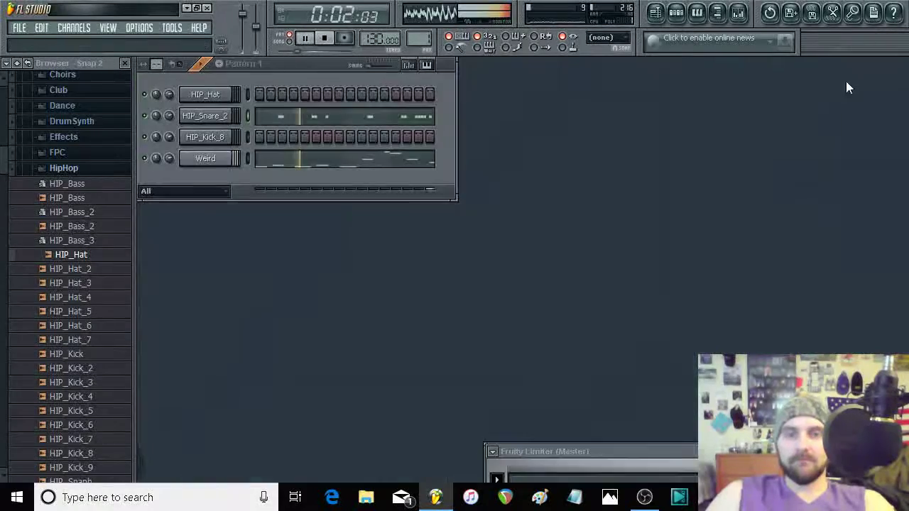
# Step: In the HIP_Kick_8 piano roll, place short C5 notes at the start of bar 1 and halfway through beats 2 and 3
pyautogui.rightClick(220, 139)
pyautogui.click(236, 136)
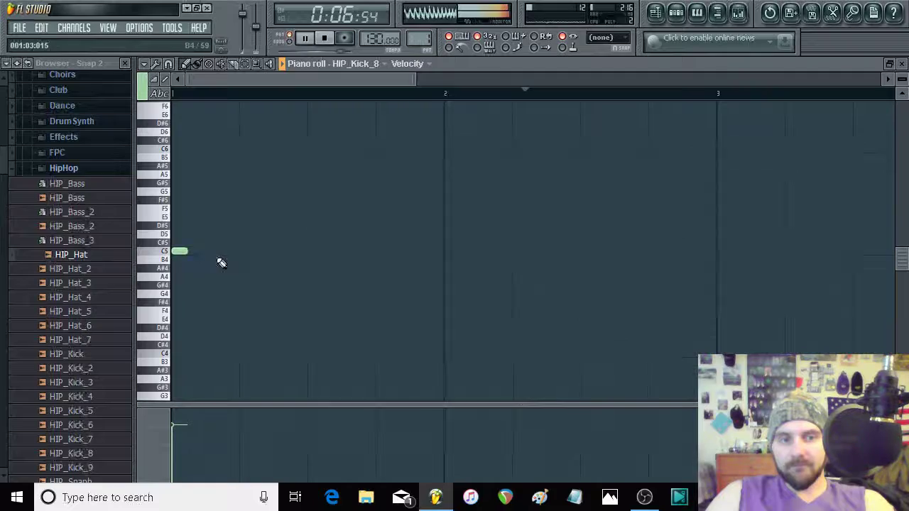
pyautogui.click(344, 251)
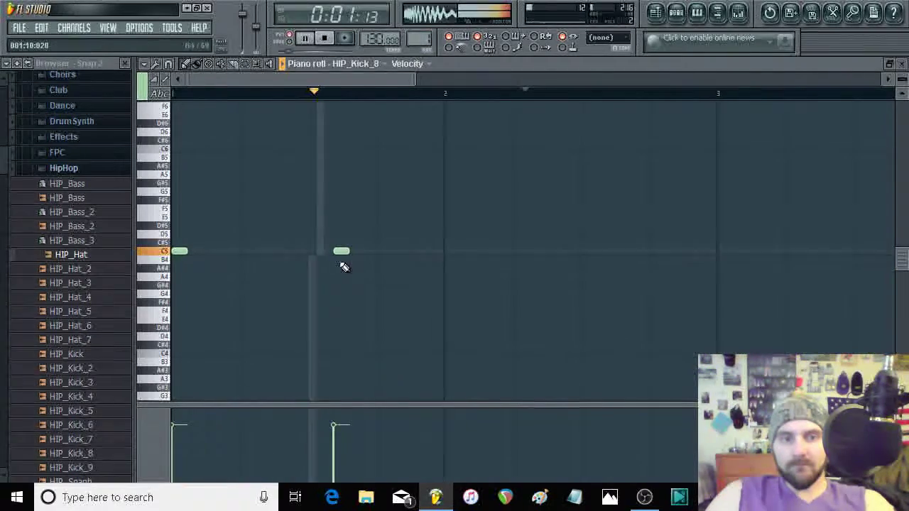
pyautogui.click(279, 253)
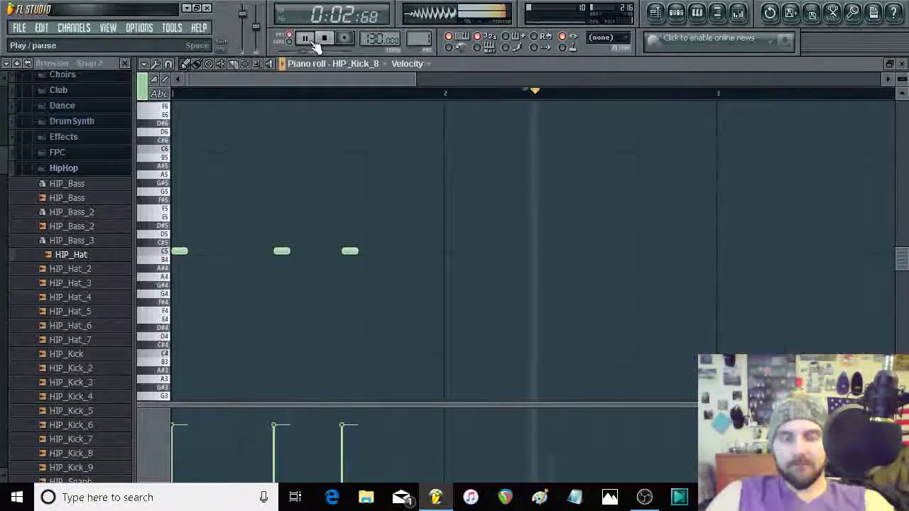
# Step: Play the kick pattern and add a fourth short C5 note directly after the third in bar 1
pyautogui.click(343, 40)
pyautogui.click(614, 101)
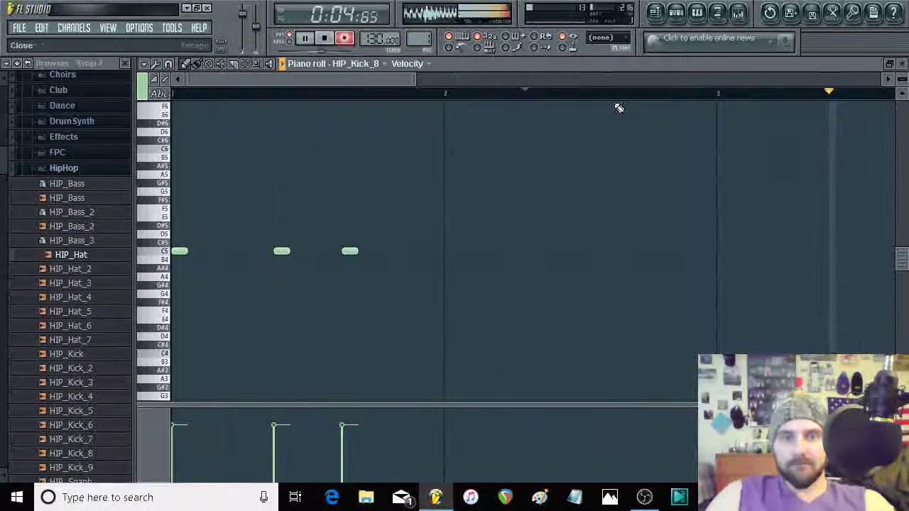
pyautogui.click(324, 39)
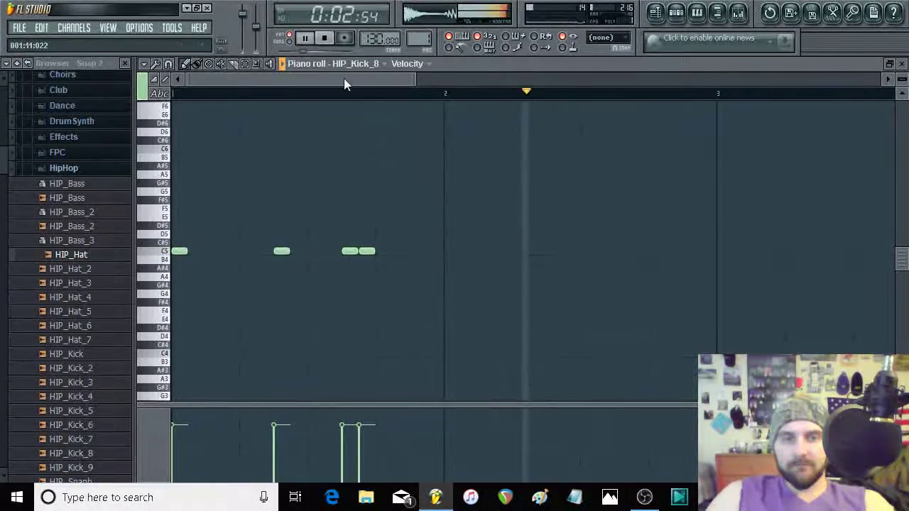
# Step: Copy the four kick notes of bar 1 into bar 2 and delete the last two copies
pyautogui.click(323, 38)
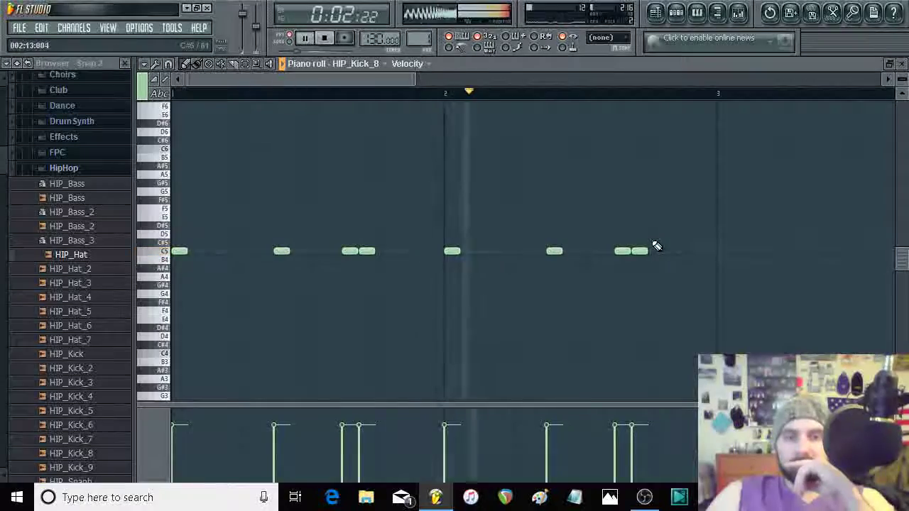
pyautogui.rightClick(640, 250)
pyautogui.rightClick(622, 251)
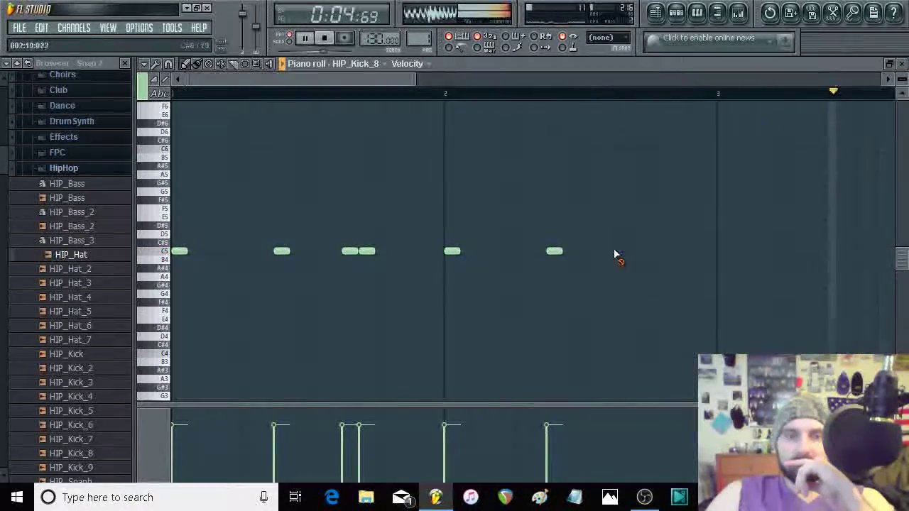
# Step: Play the kick pattern, copy the notes of bars 1 and 2 into bars 3 and 4, and close the piano roll
pyautogui.click(324, 40)
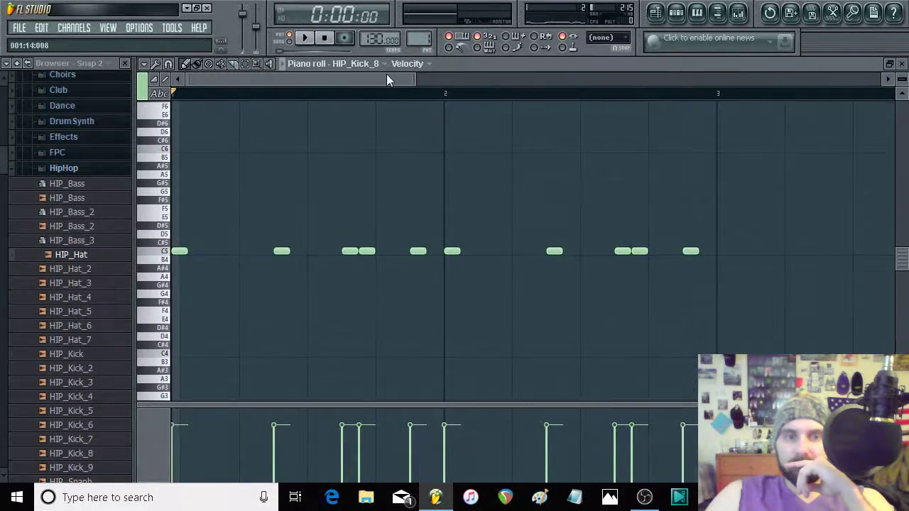
pyautogui.click(306, 39)
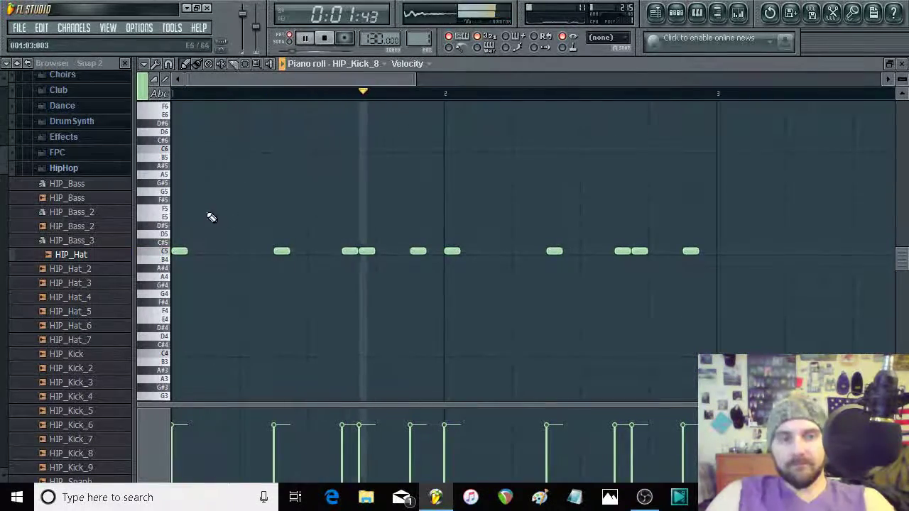
pyautogui.moveTo(183, 214); pyautogui.dragTo(703, 300)
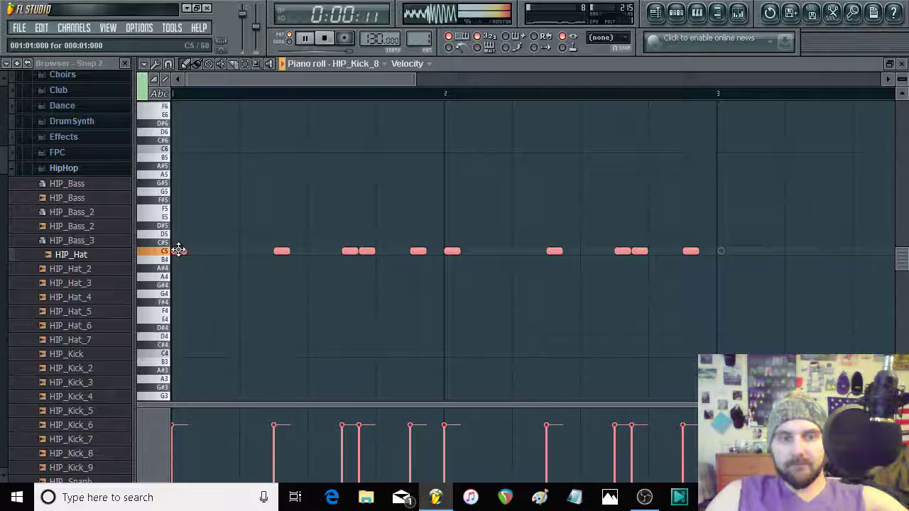
pyautogui.moveTo(178, 250); pyautogui.dragTo(724, 252)
pyautogui.moveTo(397, 82)
pyautogui.mouseDown()
pyautogui.moveTo(571, 84)
pyautogui.moveTo(383, 84)
pyautogui.mouseUp()
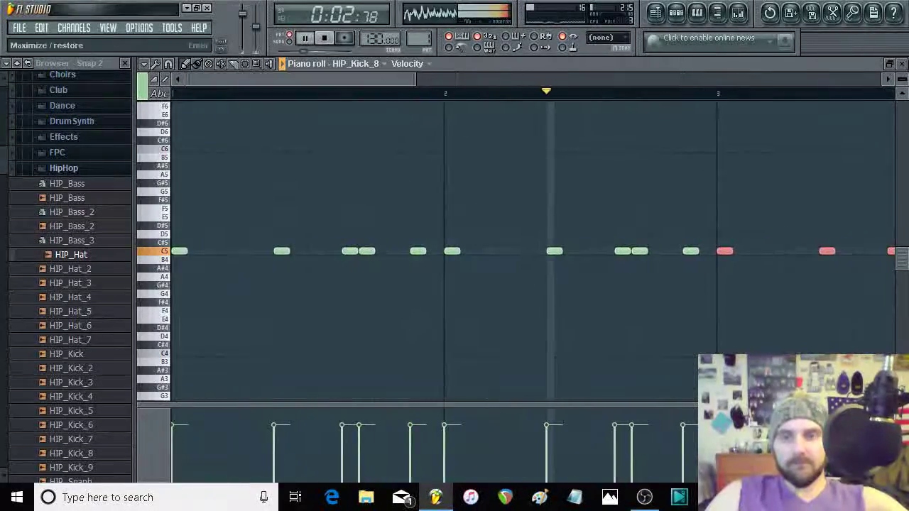
pyautogui.press('F7')
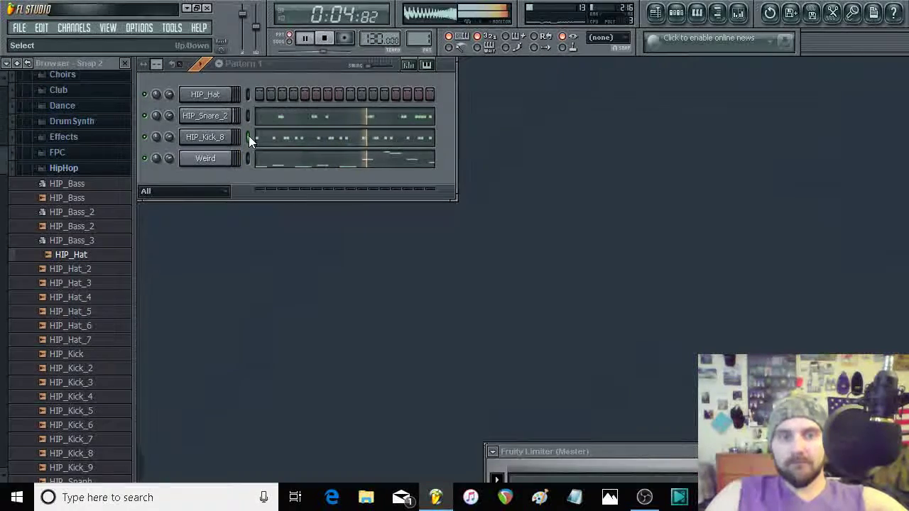
# Step: In the HIP_Hat piano roll, paint a C5 note at bar 1's start, five tiny adjacent ones from mid-beat 1, and three spaced ones in beat 2
pyautogui.rightClick(234, 92)
pyautogui.click(259, 94)
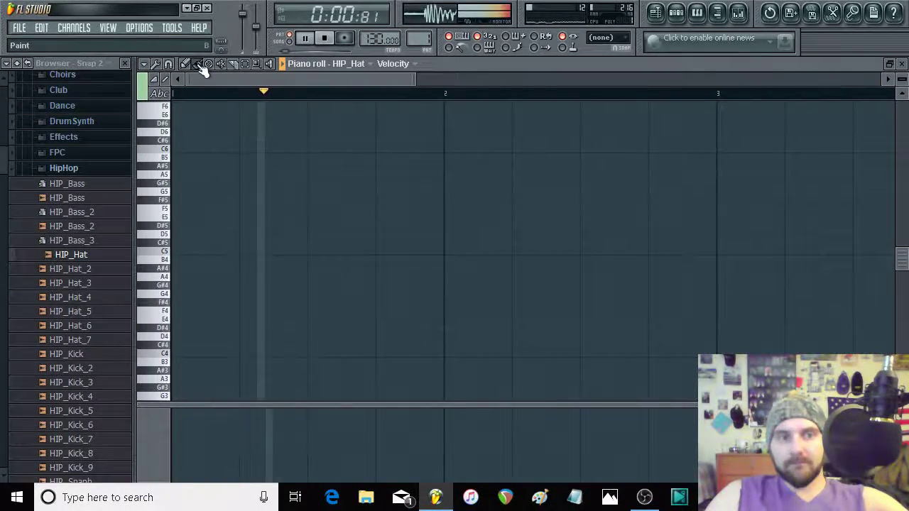
pyautogui.click(178, 251)
pyautogui.click(206, 251)
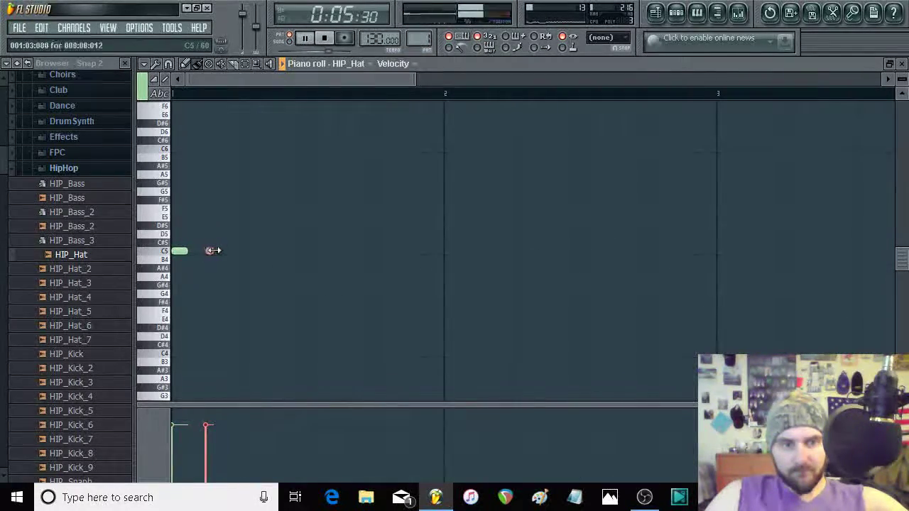
pyautogui.click(243, 251)
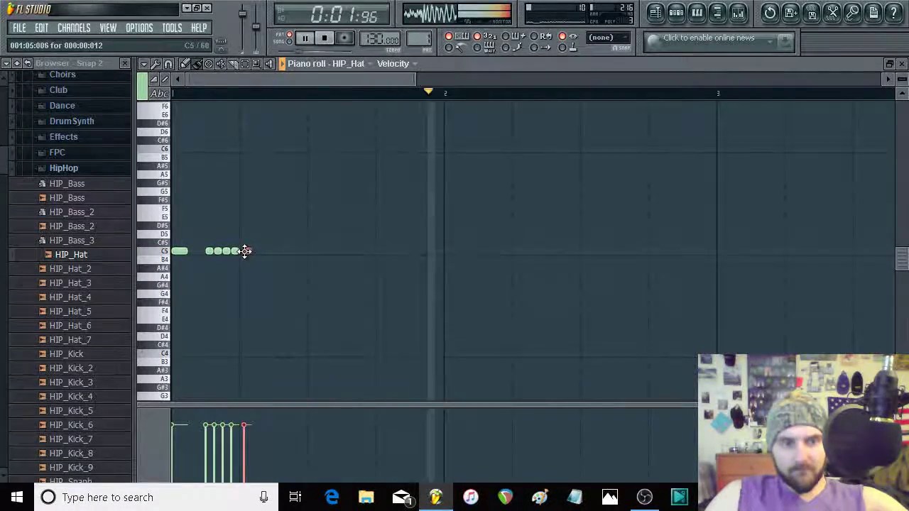
pyautogui.moveTo(245, 251); pyautogui.dragTo(257, 250)
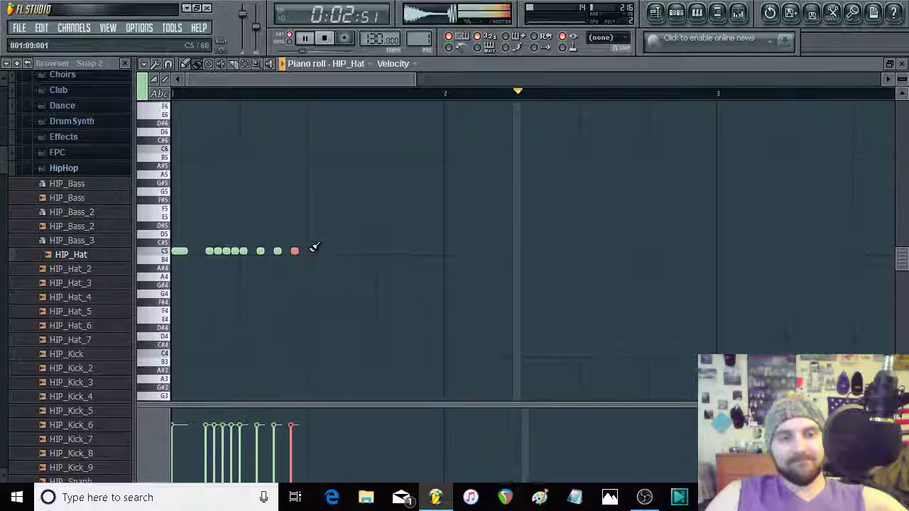
# Step: Complete bar 1 of the hats with a tiny C5 note on beat 3, five adjacent ones from mid-beat 3, and three spaced ones in beat 4
pyautogui.click(311, 251)
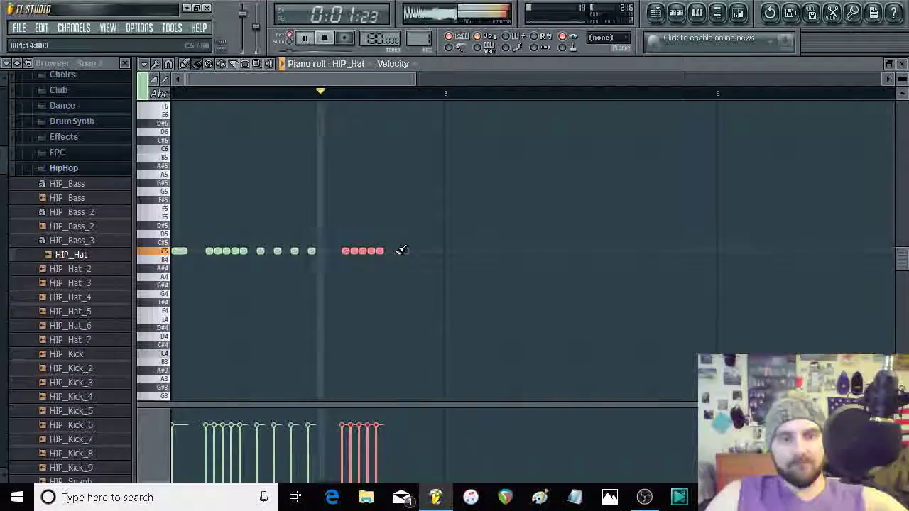
pyautogui.click(396, 250)
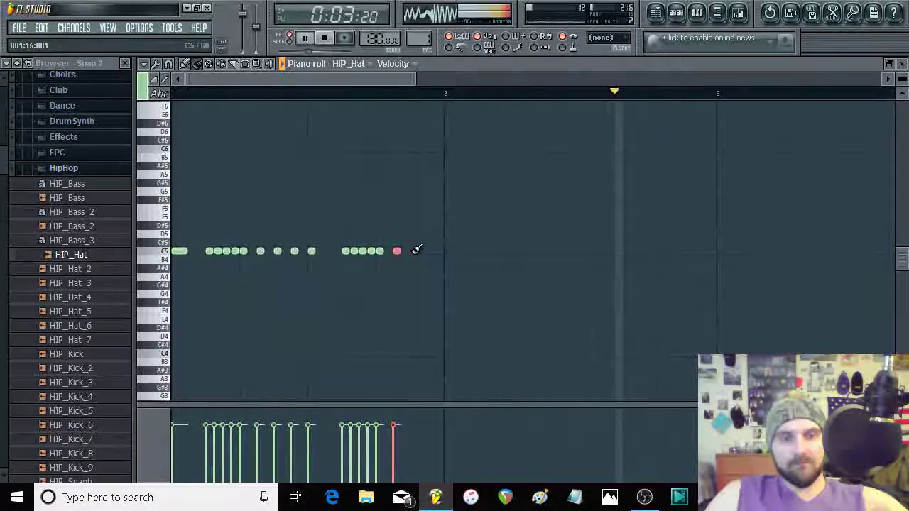
pyautogui.click(413, 251)
pyautogui.click(427, 251)
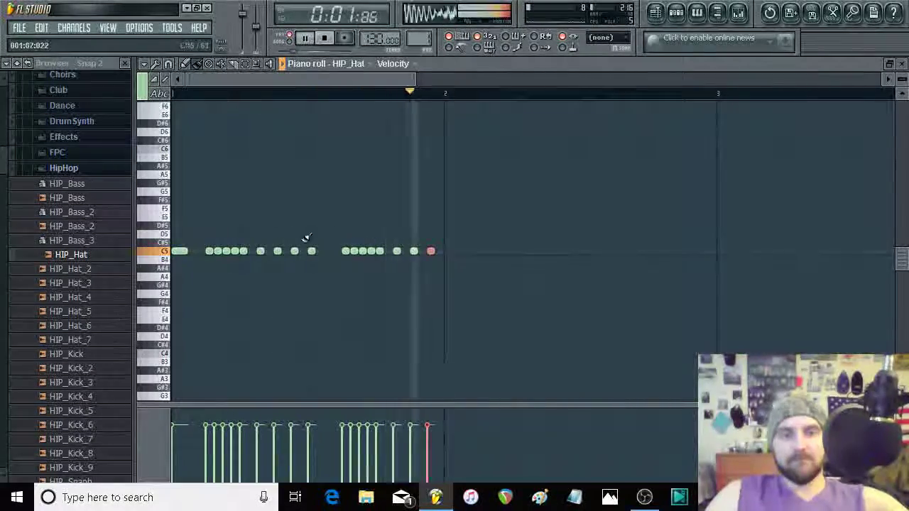
# Step: Copy the complete hat pattern of bar 1 into bars 2, 3 and 4
pyautogui.moveTo(176, 225); pyautogui.dragTo(462, 276)
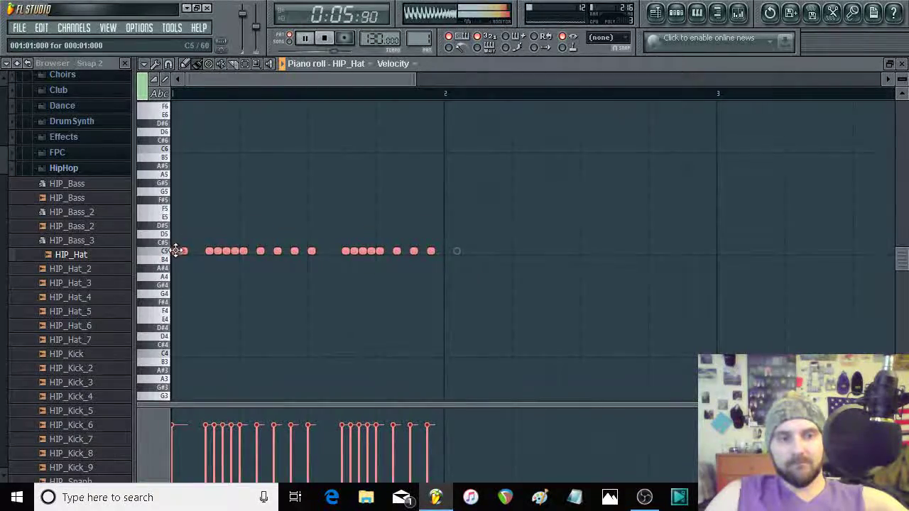
pyautogui.moveTo(408, 259); pyautogui.dragTo(450, 258)
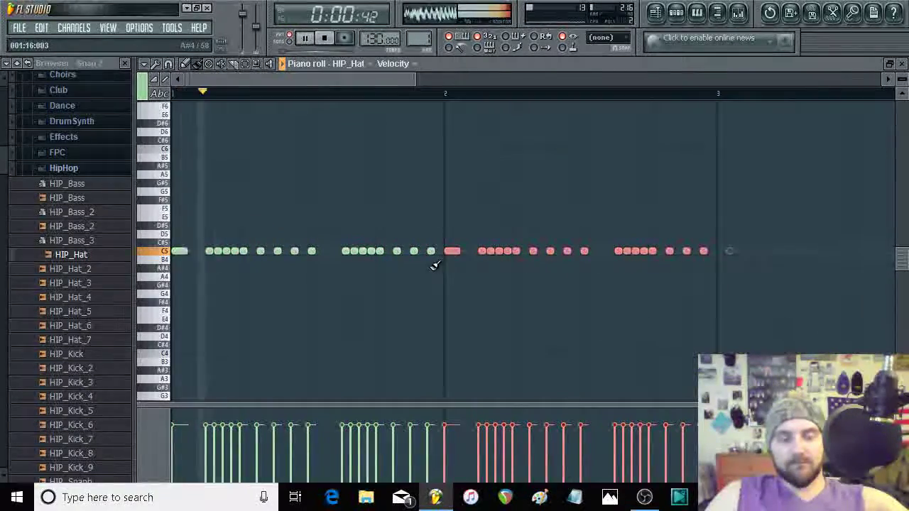
pyautogui.hotkey('ctrl', 'z')
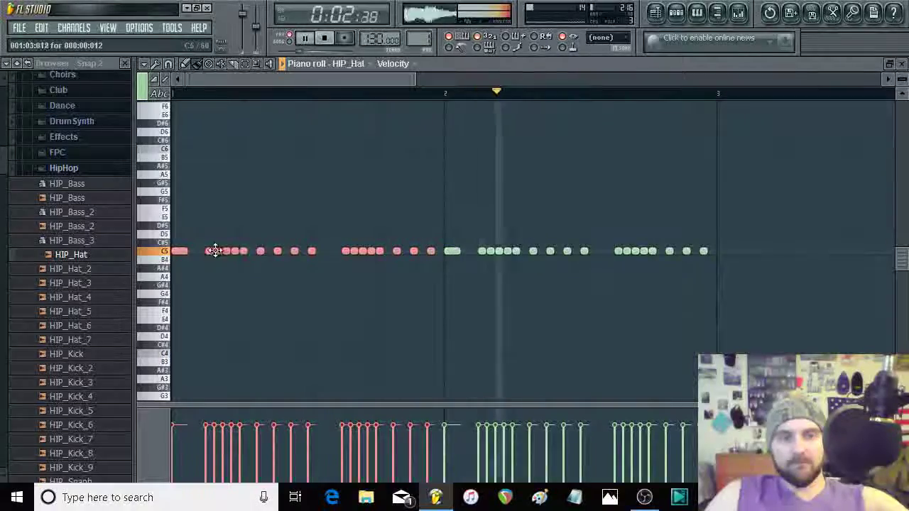
pyautogui.moveTo(178, 250); pyautogui.dragTo(731, 247)
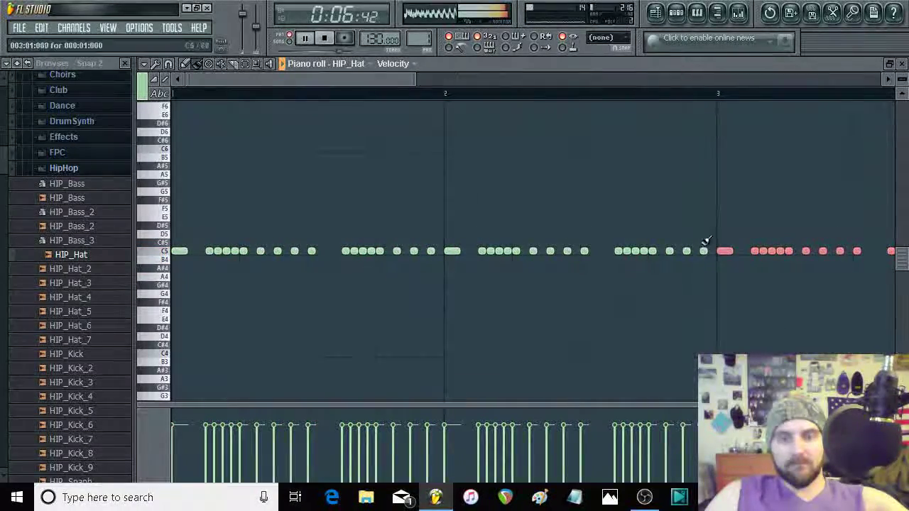
pyautogui.moveTo(367, 83); pyautogui.dragTo(567, 103)
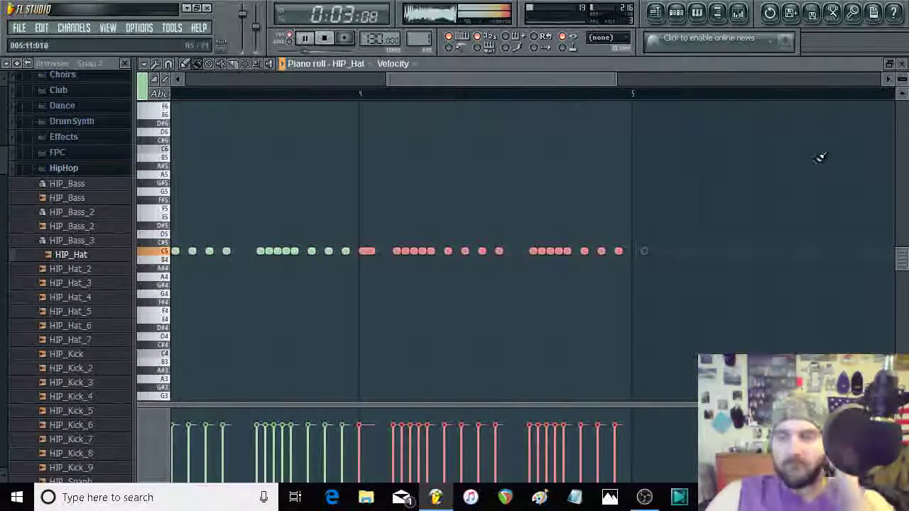
pyautogui.moveTo(495, 85); pyautogui.dragTo(343, 91)
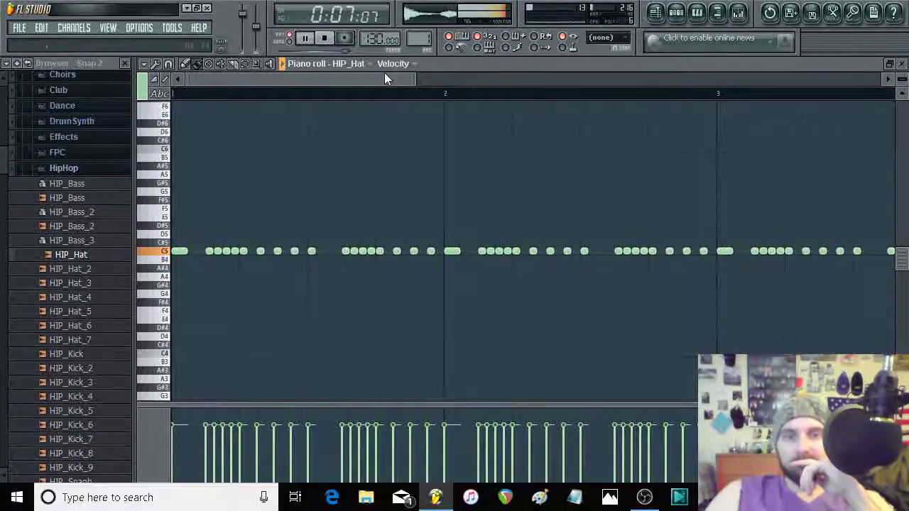
# Step: Delete the second and fourth notes of the five-note hat run in the second half of bar 2, and close the piano roll
pyautogui.rightClick(626, 250)
pyautogui.rightClick(643, 250)
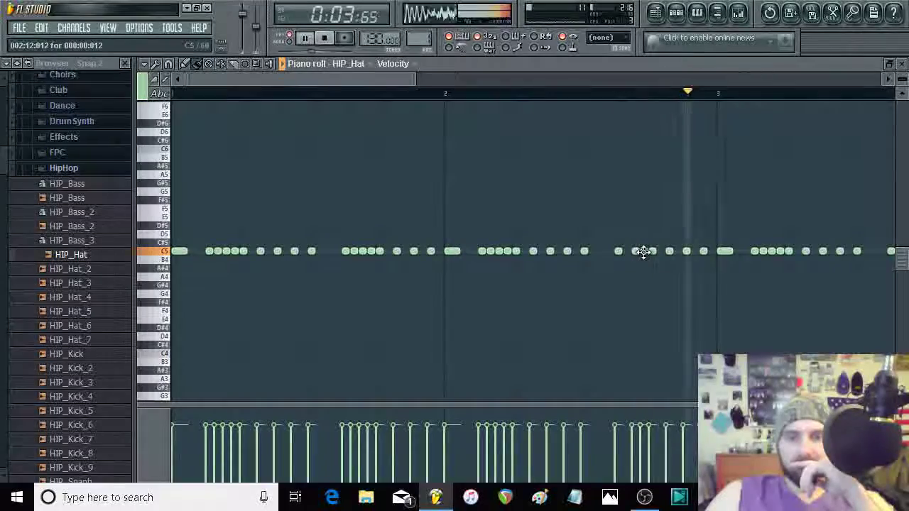
pyautogui.moveTo(389, 81); pyautogui.dragTo(544, 95)
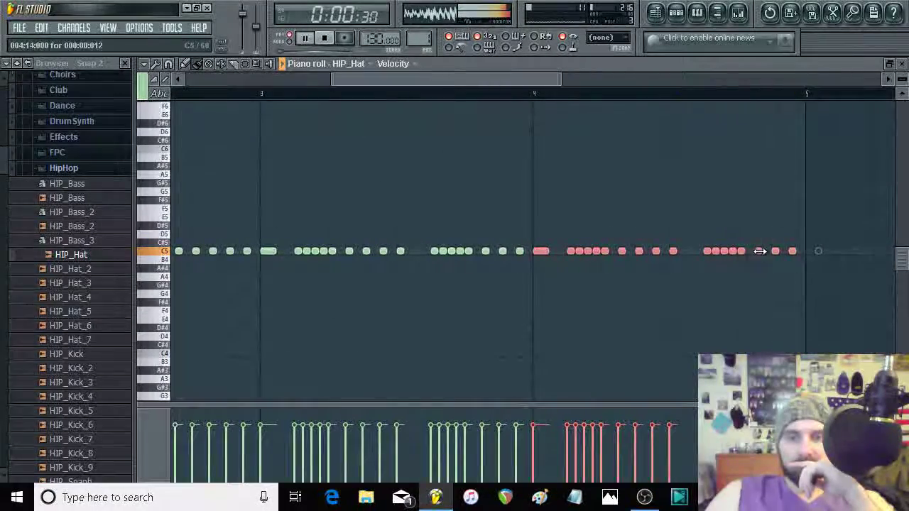
pyautogui.moveTo(443, 80); pyautogui.dragTo(313, 80)
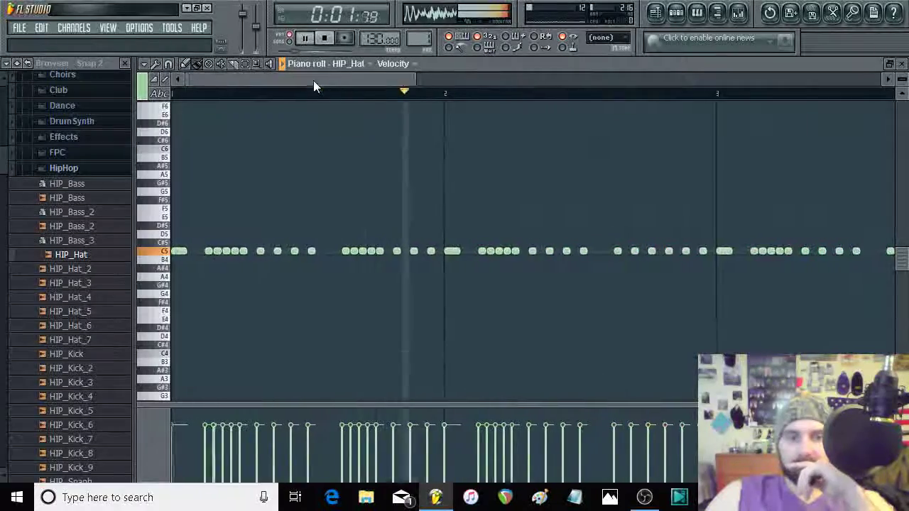
pyautogui.click(902, 64)
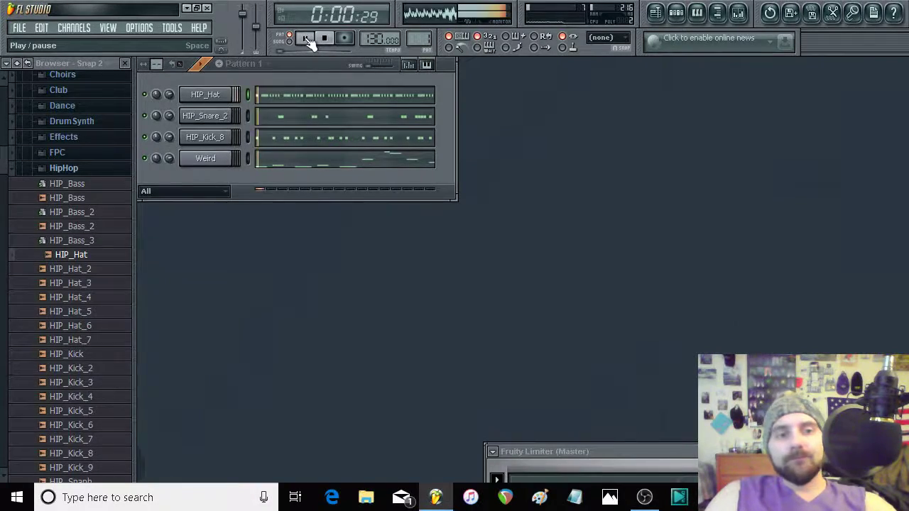
# Step: Try the Sytrus short synth presets Basic sub with LFO 2 and Basic sub with LFO on the melody channel
pyautogui.moveTo(6, 172); pyautogui.dragTo(4, 365)
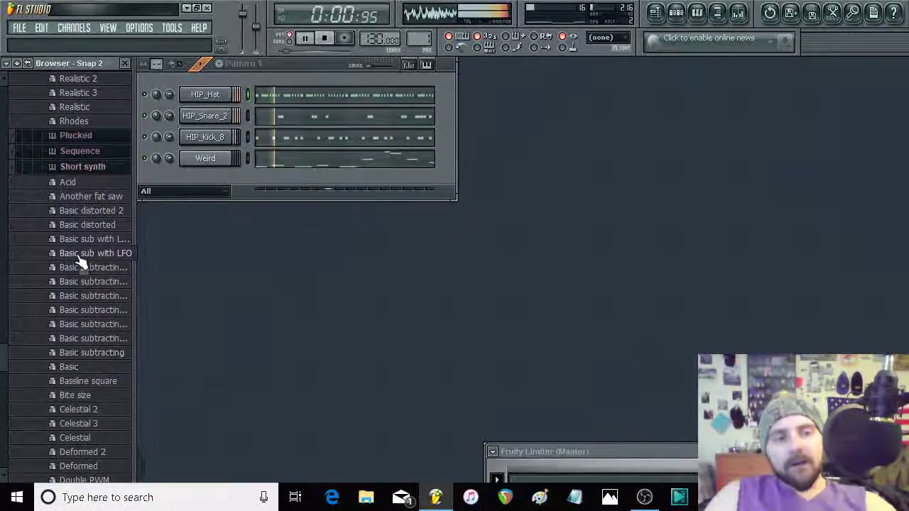
pyautogui.moveTo(62, 240); pyautogui.dragTo(196, 162)
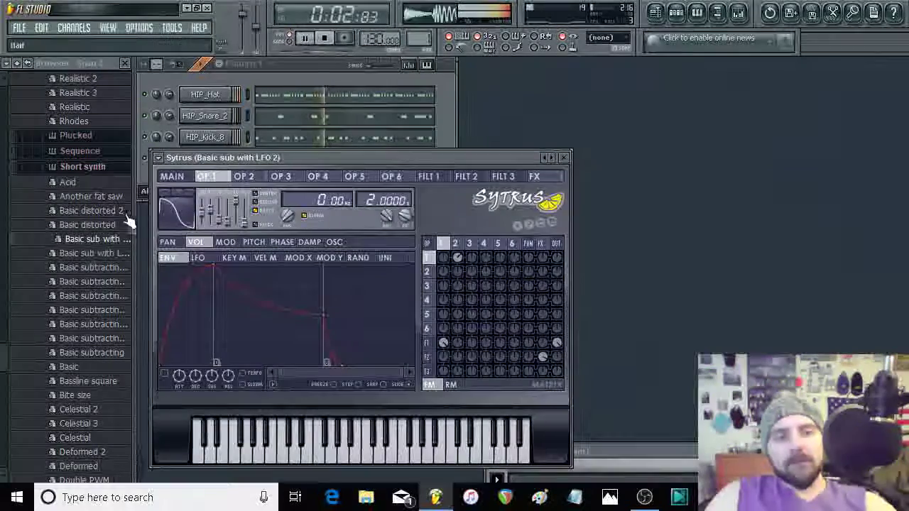
pyautogui.click(567, 157)
pyautogui.moveTo(105, 257); pyautogui.dragTo(208, 158)
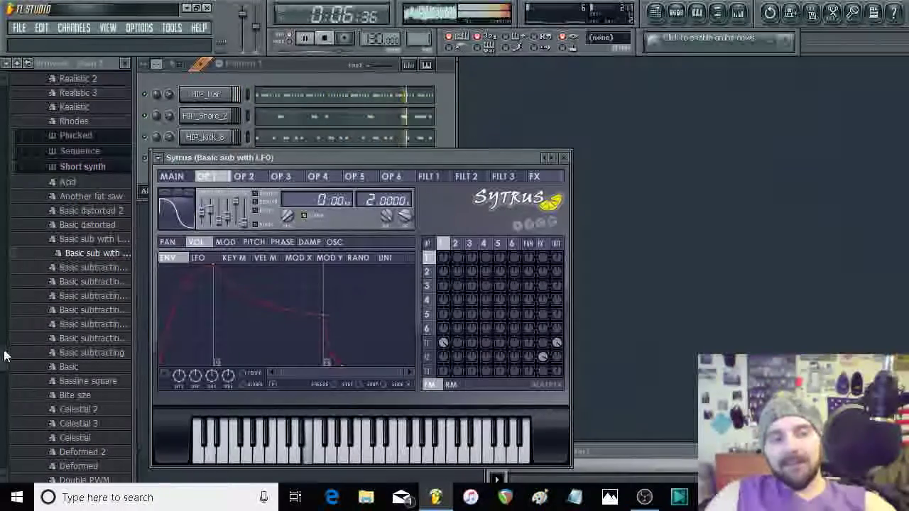
pyautogui.click(564, 158)
# Step: Reload the Sytrus Weird preset on the melody channel and close the plugin window
pyautogui.moveTo(3, 365); pyautogui.dragTo(7, 455)
pyautogui.moveTo(89, 224); pyautogui.dragTo(200, 162)
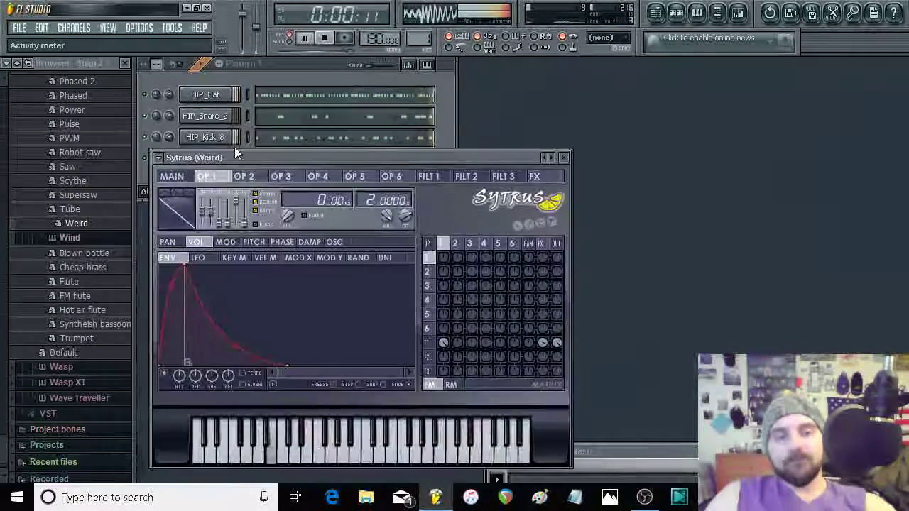
pyautogui.click(562, 158)
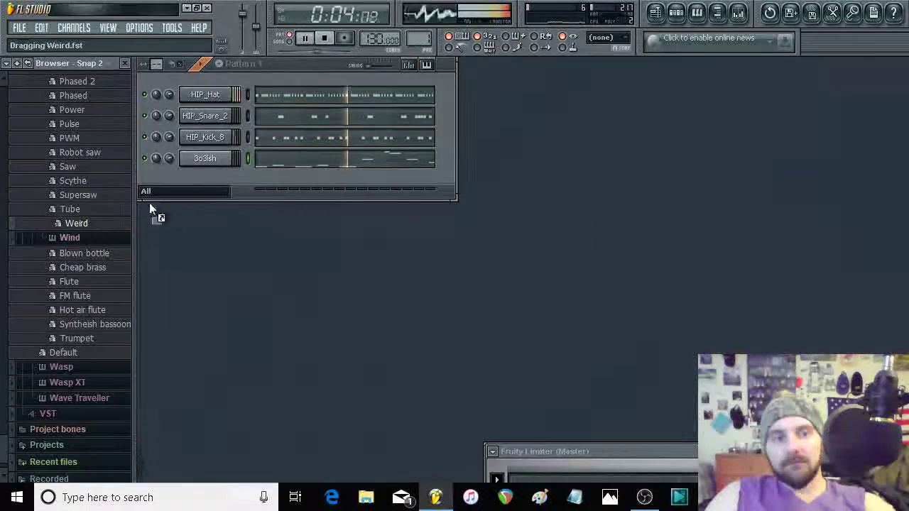
pyautogui.moveTo(216, 161); pyautogui.dragTo(215, 160)
pyautogui.click(555, 156)
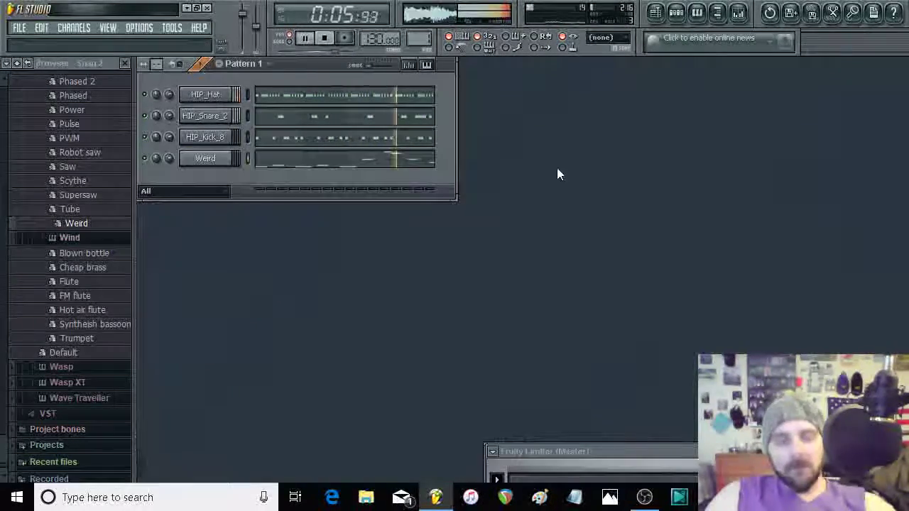